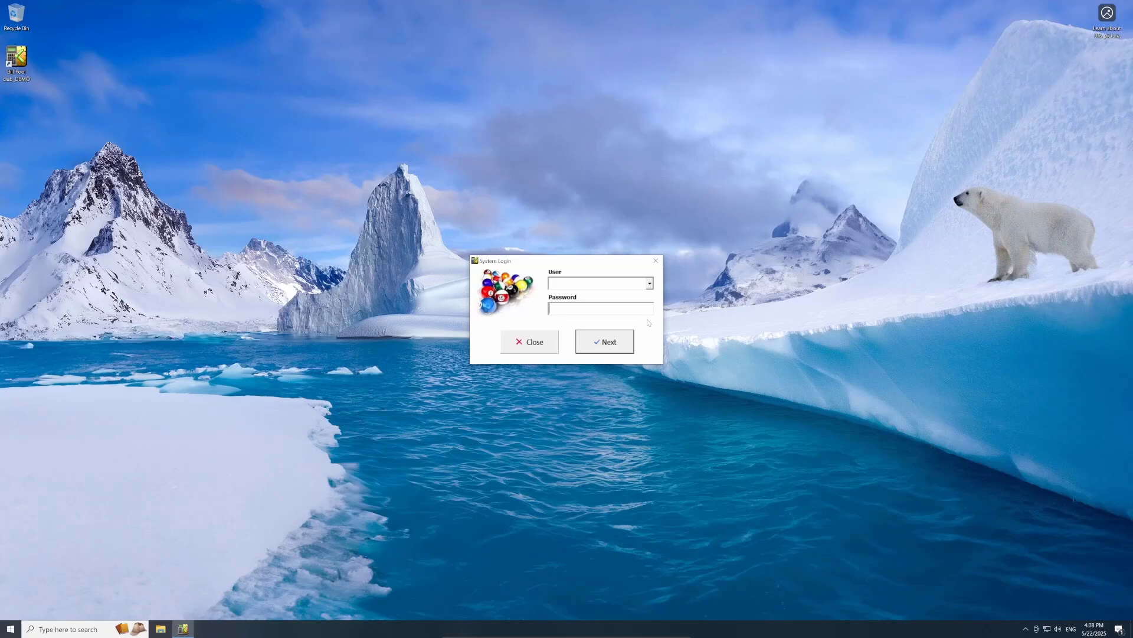
# Step: Log in as Operator #1 to reach the Overview showing all eight tables
pyautogui.click(650, 284)
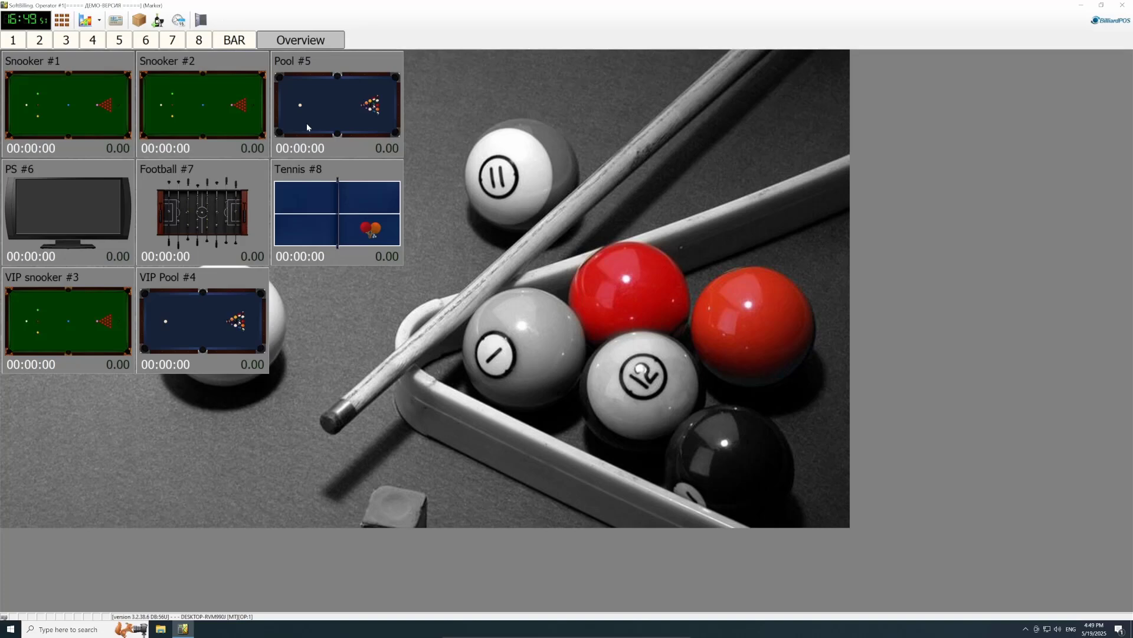
# Step: Start a Free-limit game on Snooker #1 with the Working days 'day' tariff (4.50 $/hour)
pyautogui.click(54, 106)
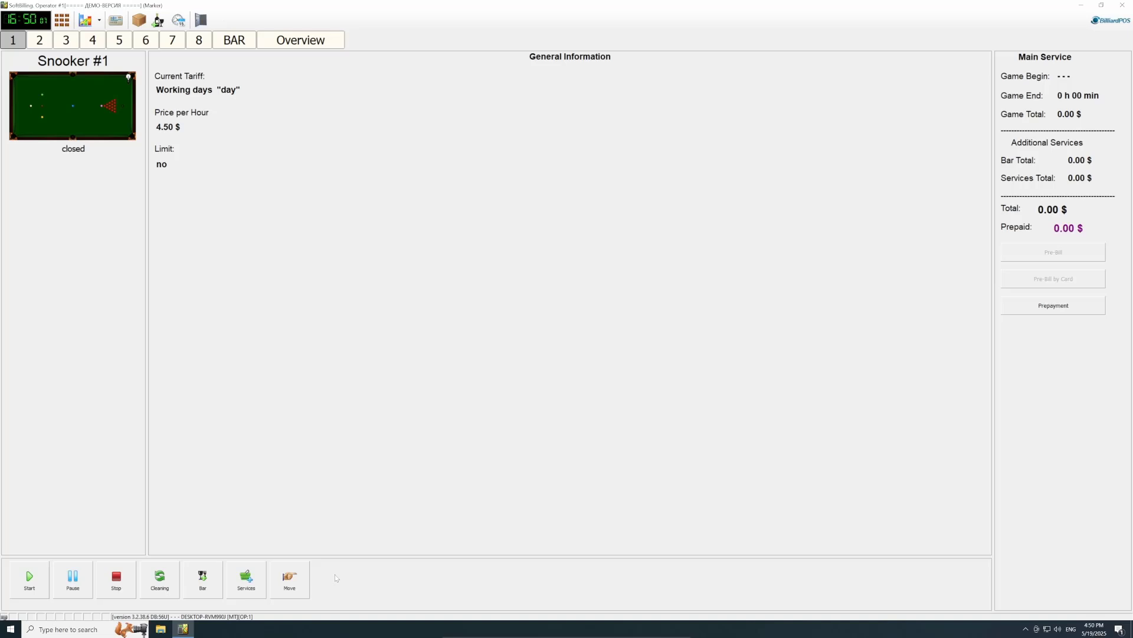
pyautogui.click(36, 577)
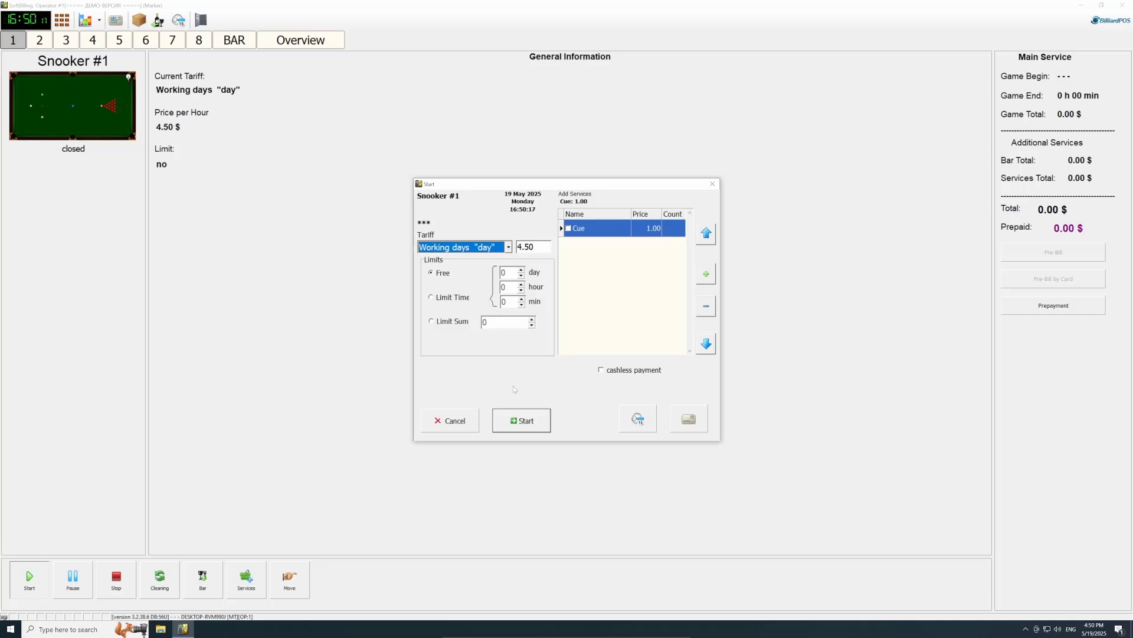
pyautogui.click(522, 421)
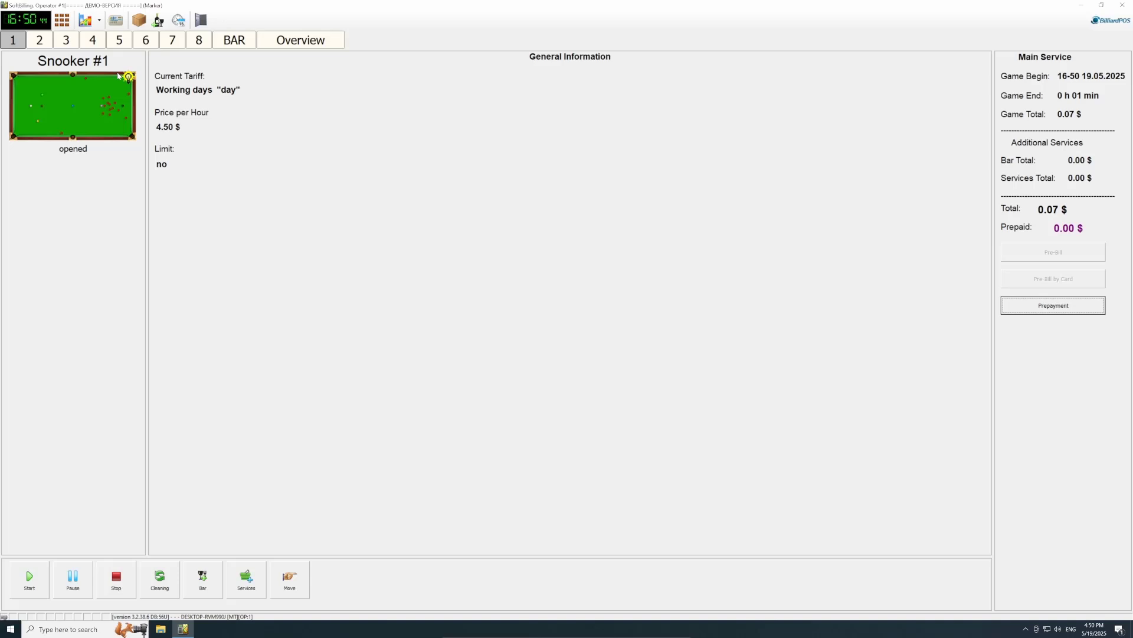
# Step: Start a 2-minute limited Day-tariff game on VIP snooker #3 at 3.50 $/hour, then pause and resume it
pyautogui.click(66, 40)
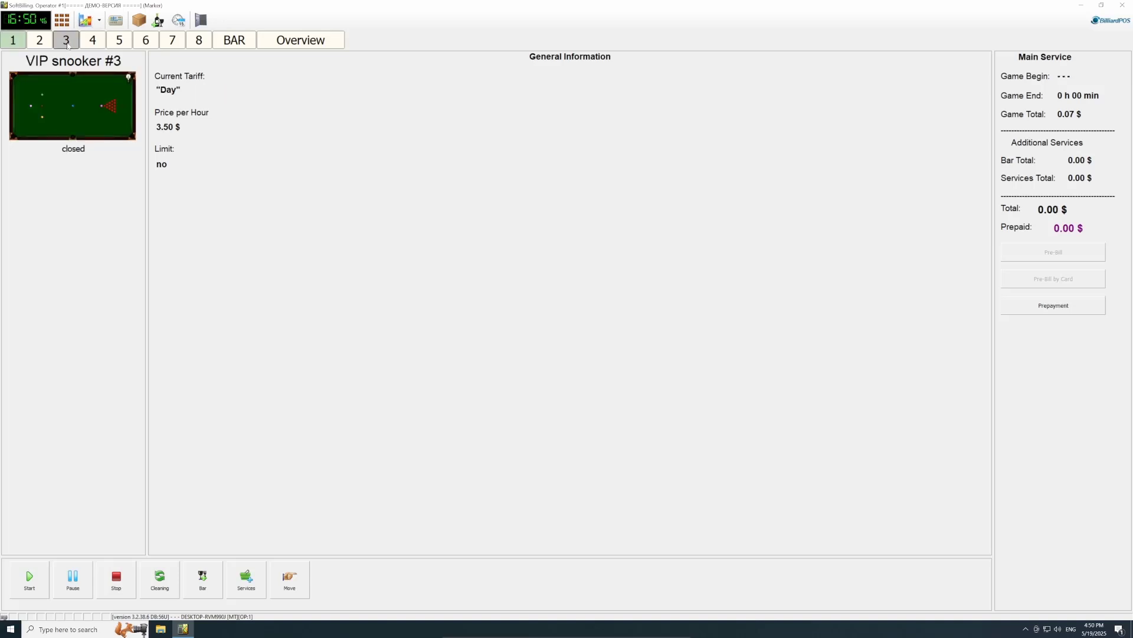
pyautogui.click(29, 579)
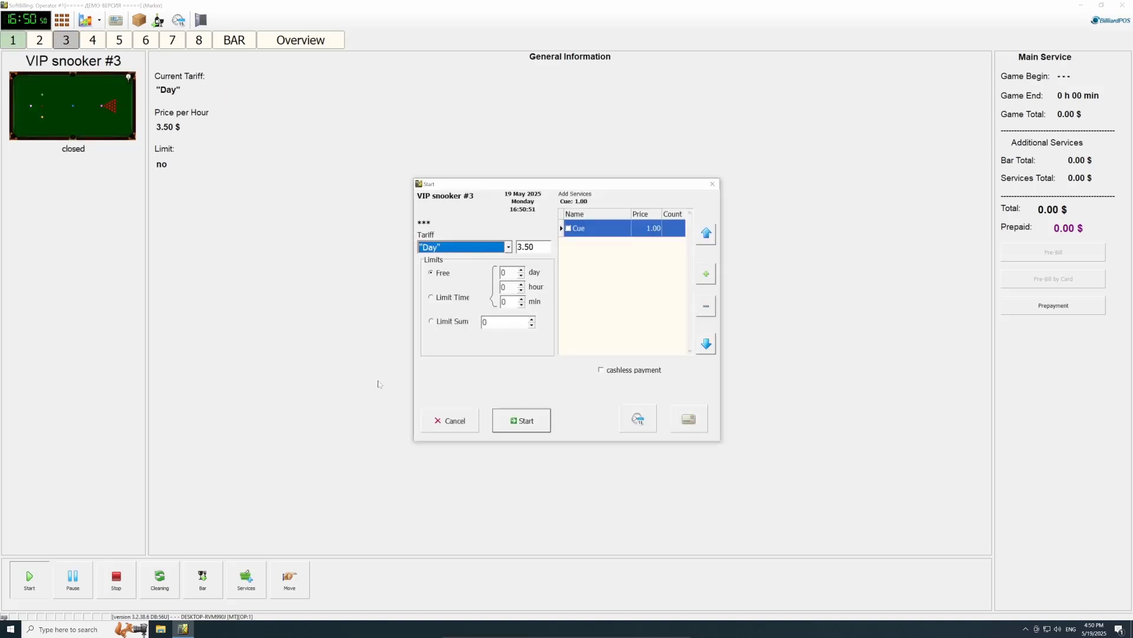
pyautogui.click(449, 298)
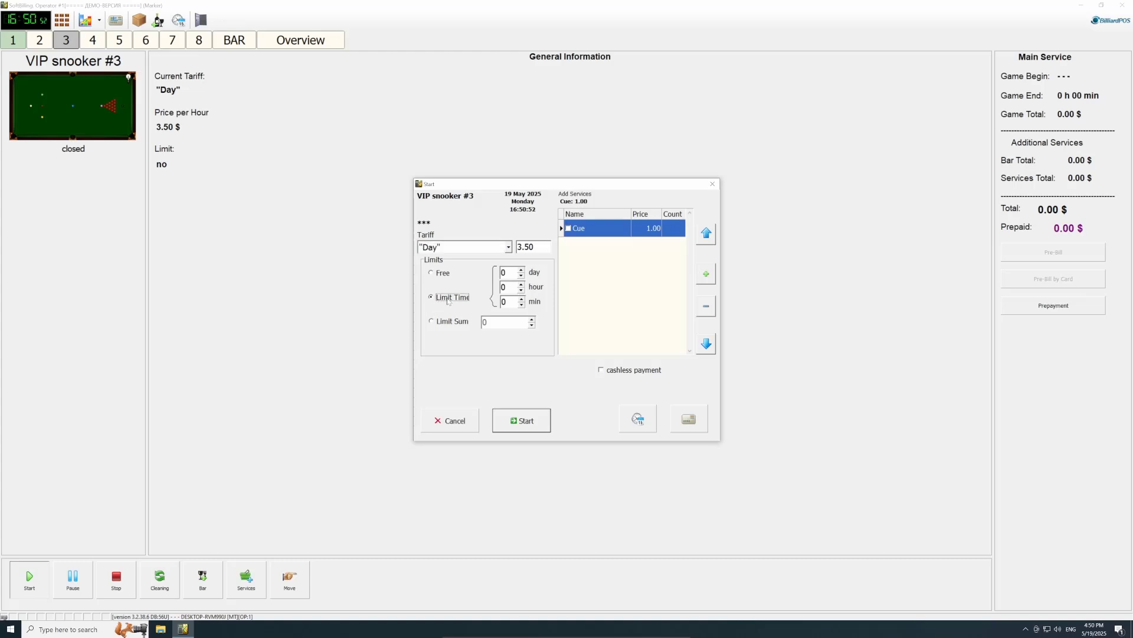
pyautogui.click(522, 299)
pyautogui.click(494, 247)
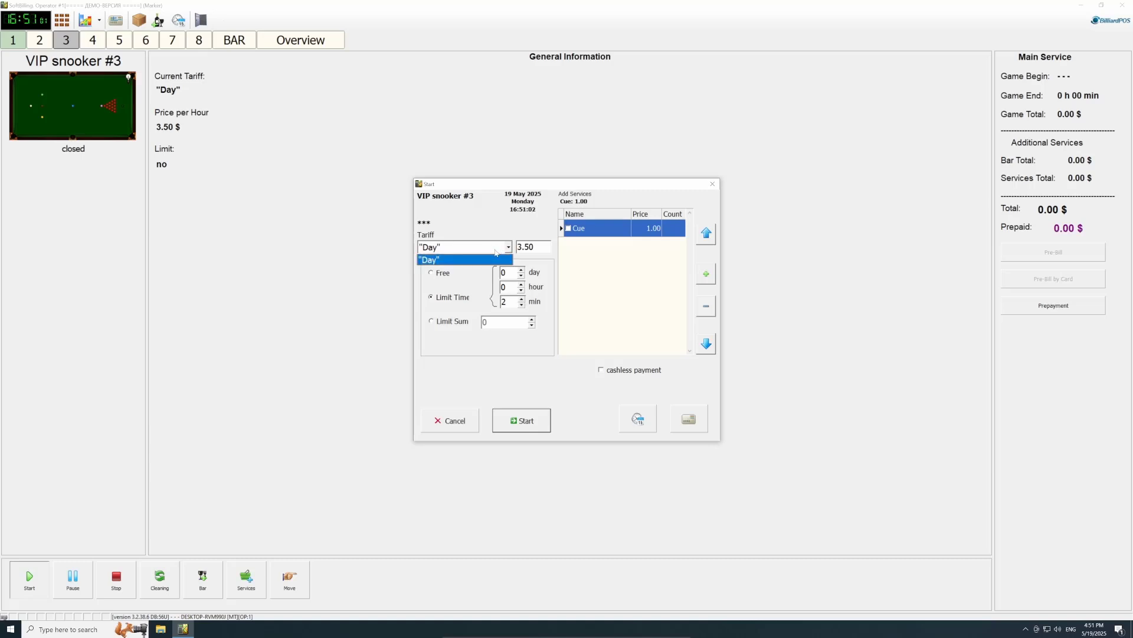
pyautogui.click(494, 259)
pyautogui.click(540, 427)
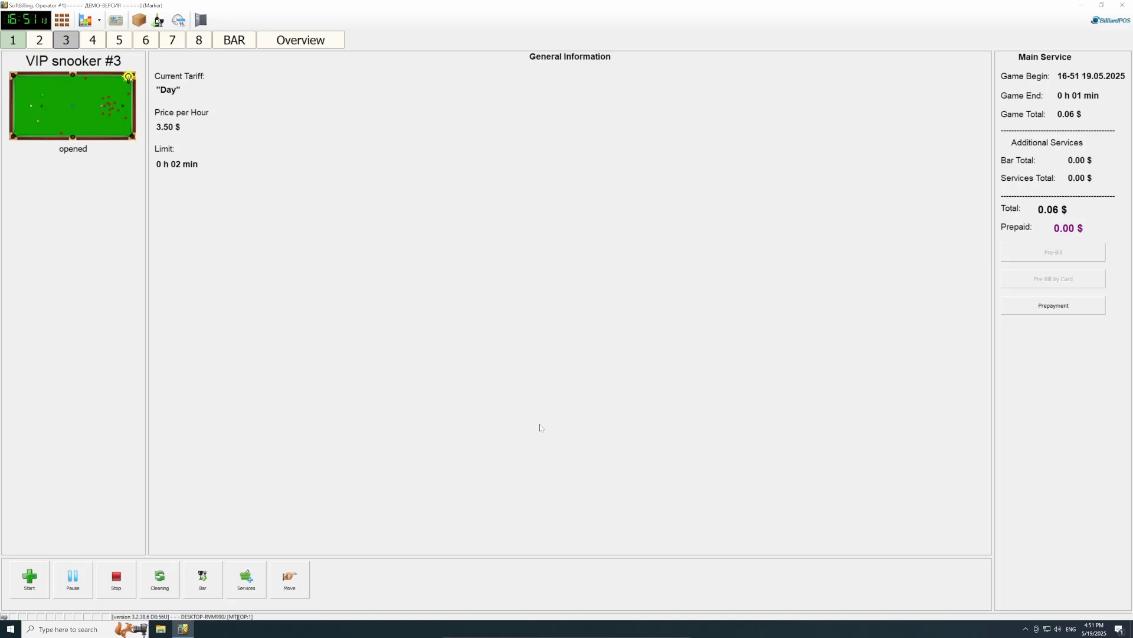
pyautogui.click(82, 586)
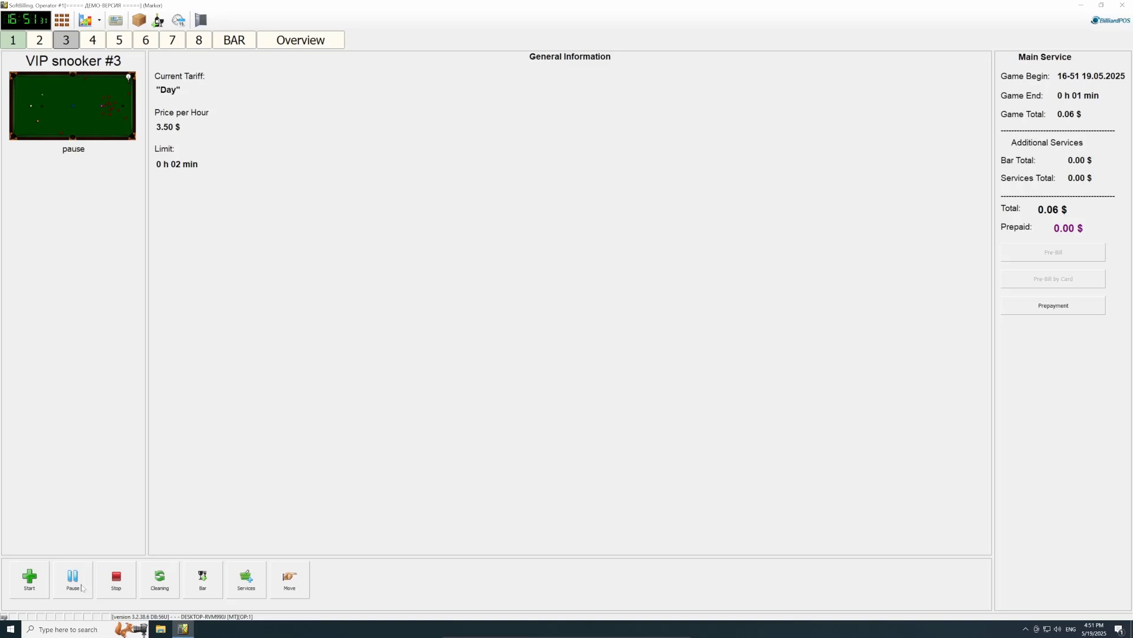
pyautogui.click(37, 579)
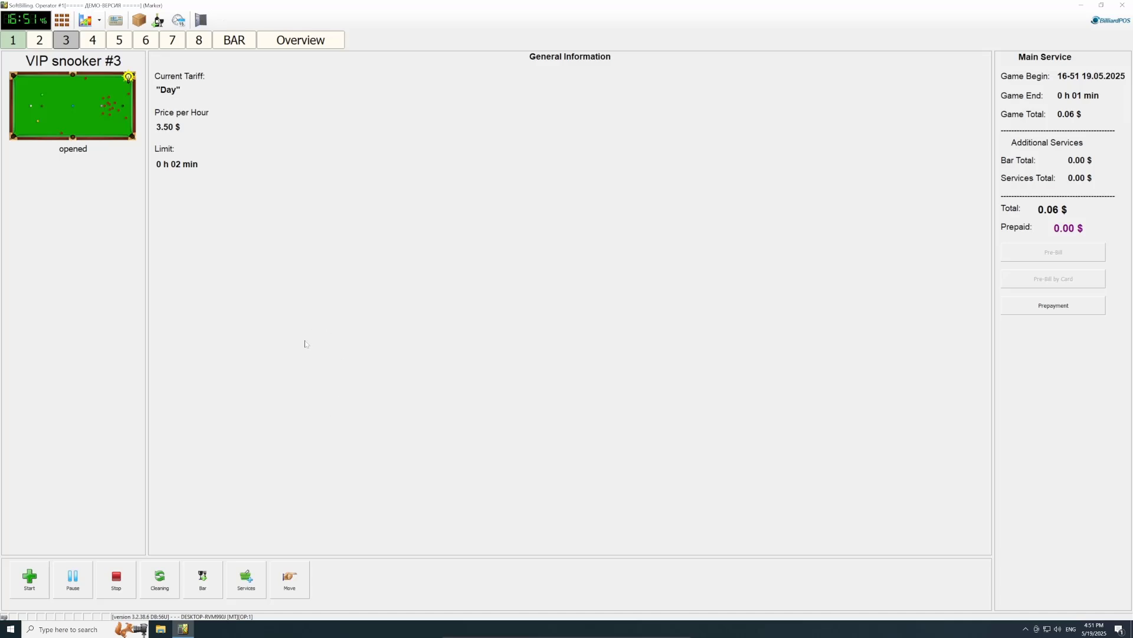
# Step: Transfer Snooker #1's running game to Snooker #2
pyautogui.click(13, 40)
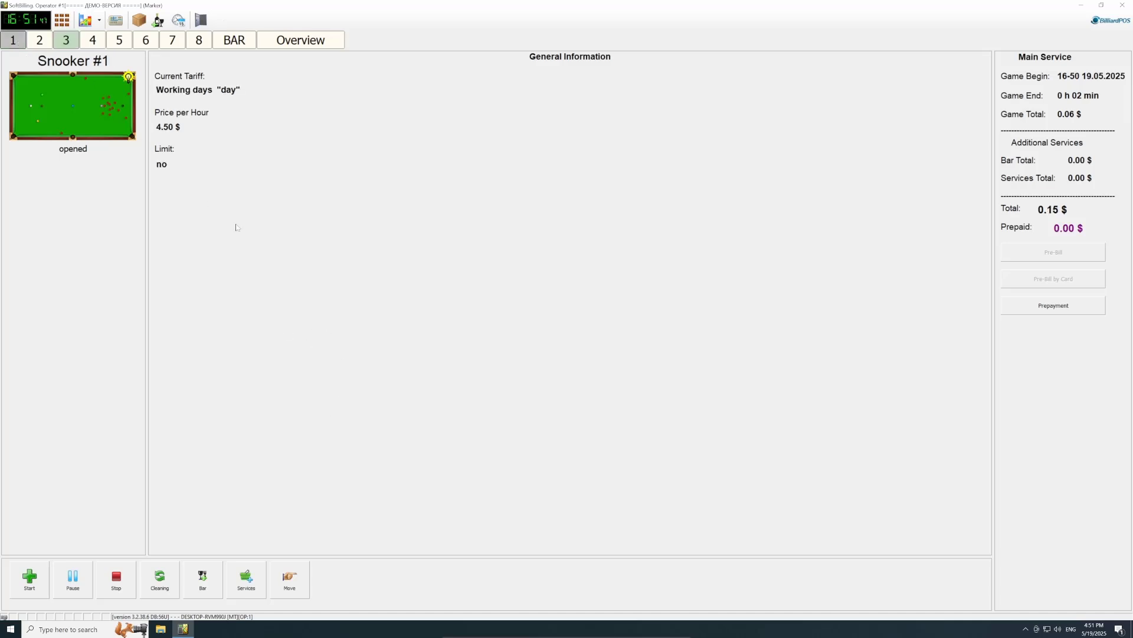
pyautogui.click(294, 579)
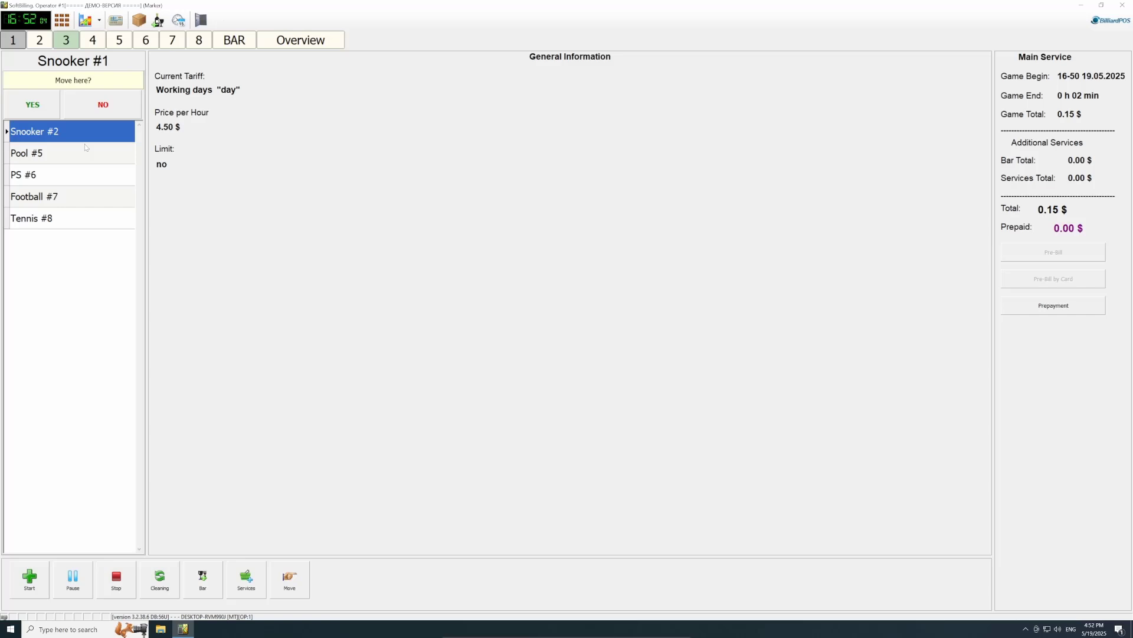
pyautogui.click(39, 107)
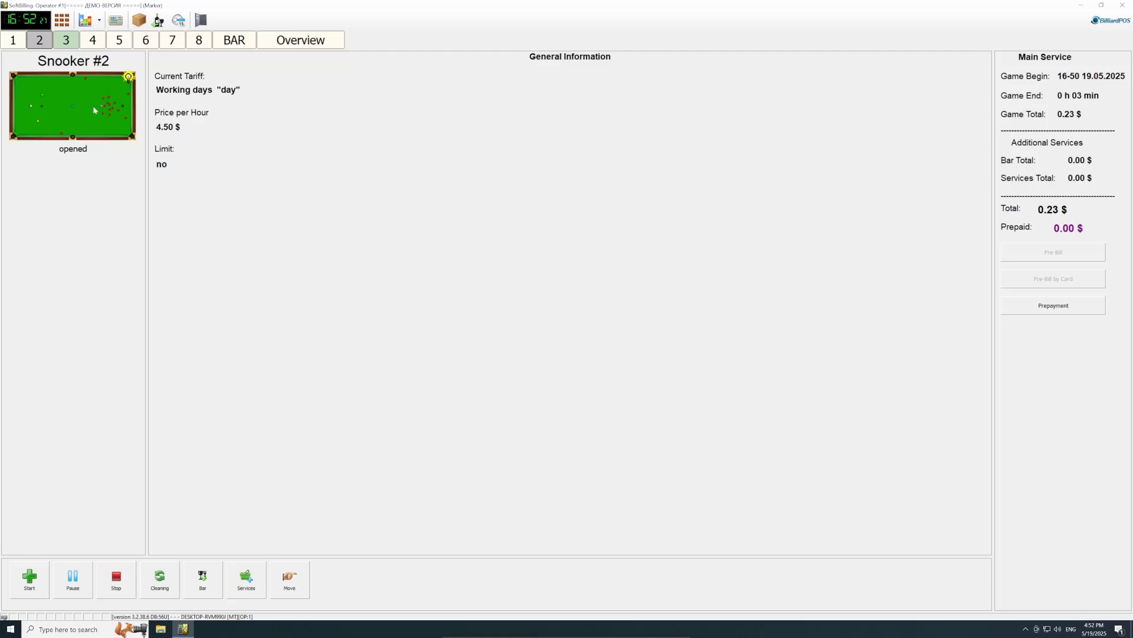
pyautogui.click(92, 40)
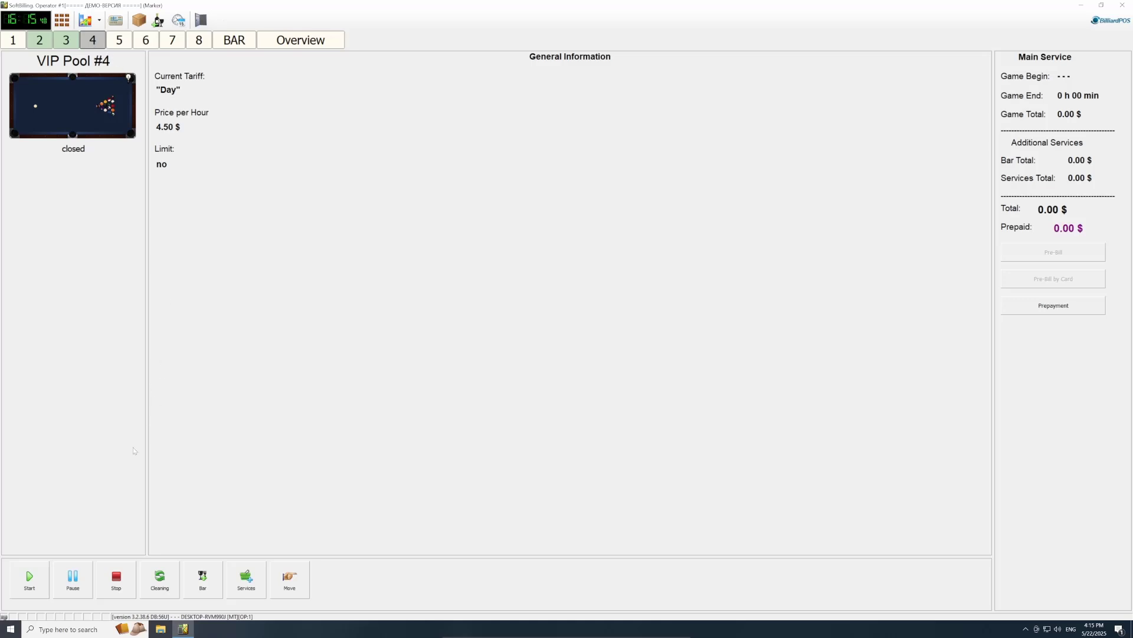
# Step: Set VIP Pool #4 to Cleaning and back to closed, then return to the Overview
pyautogui.click(156, 573)
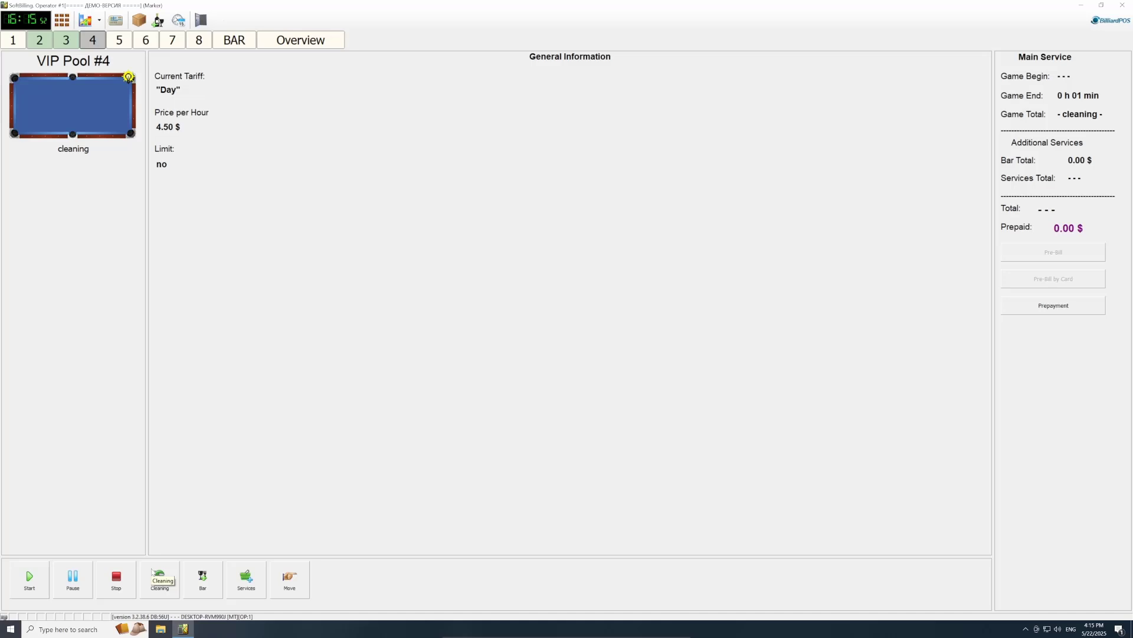
pyautogui.click(151, 571)
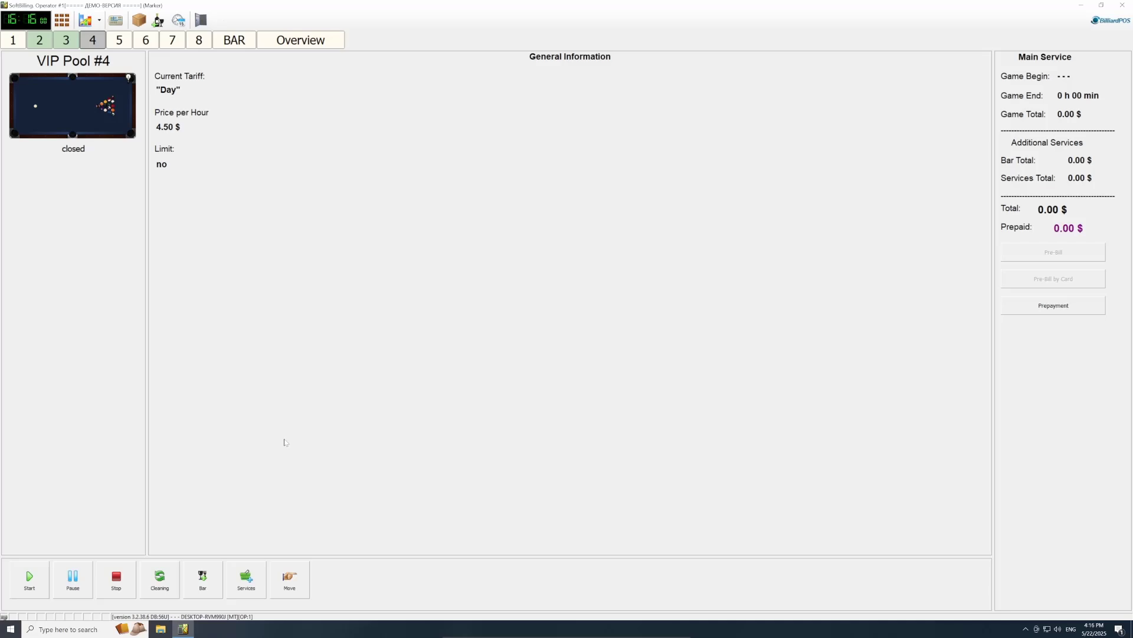
pyautogui.click(301, 40)
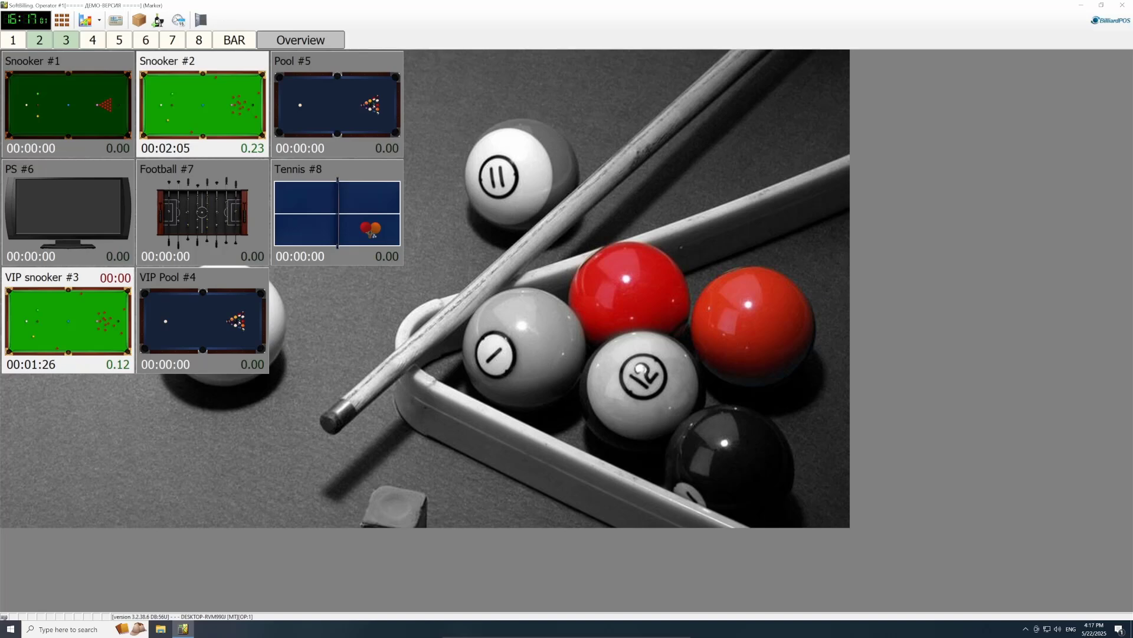
# Step: Add one Cue rental to VIP snooker #3's additional services and save it
pyautogui.click(44, 335)
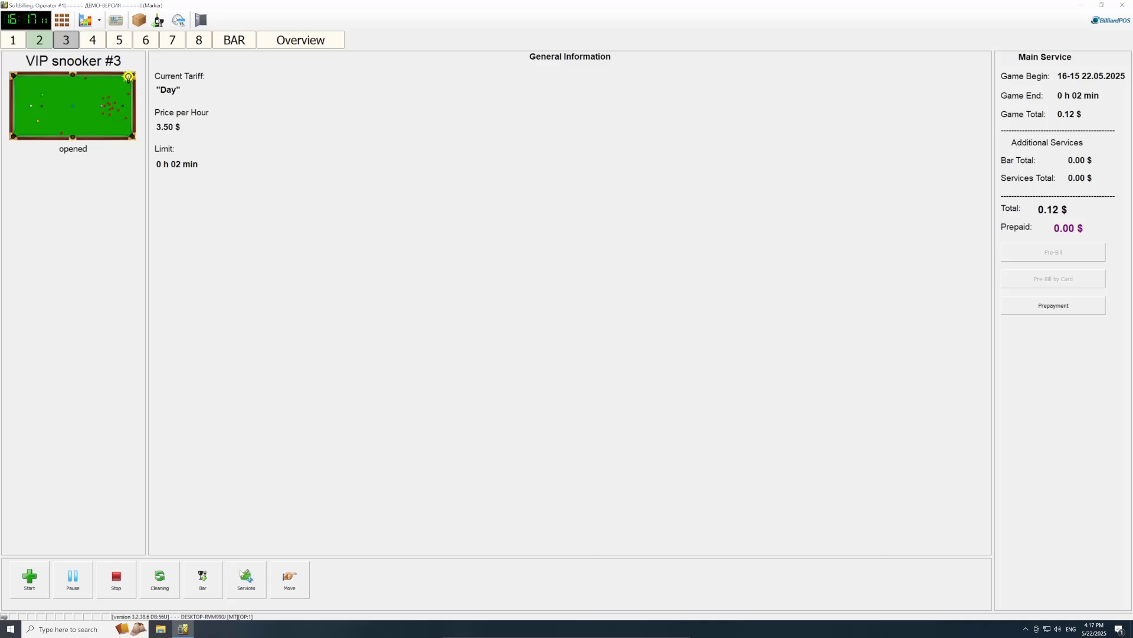
pyautogui.click(251, 580)
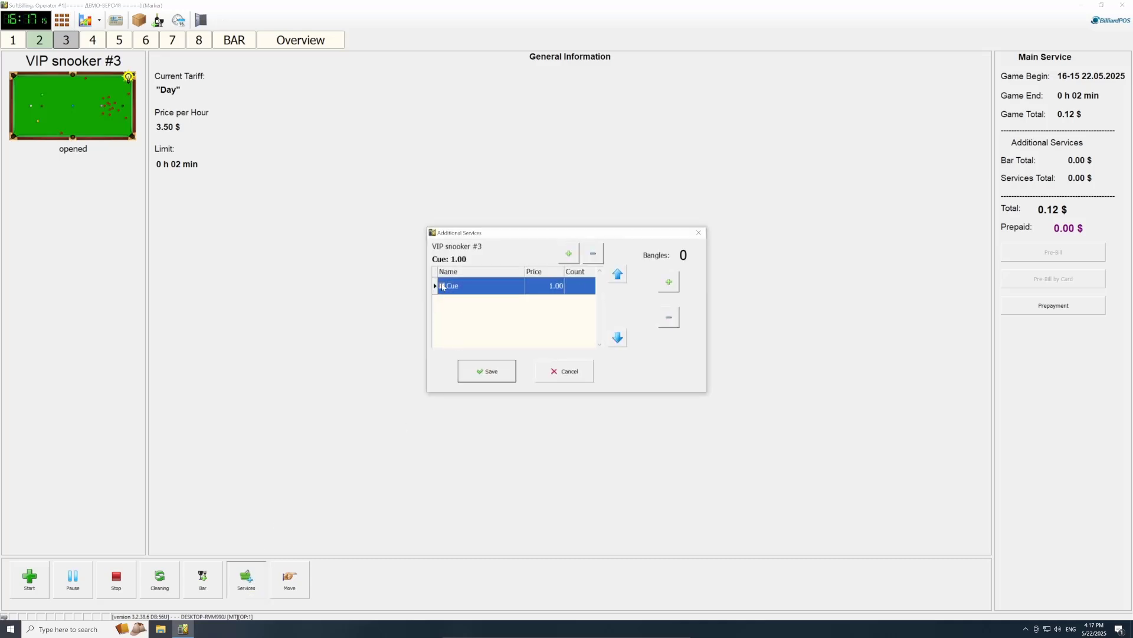
pyautogui.click(442, 285)
pyautogui.click(487, 371)
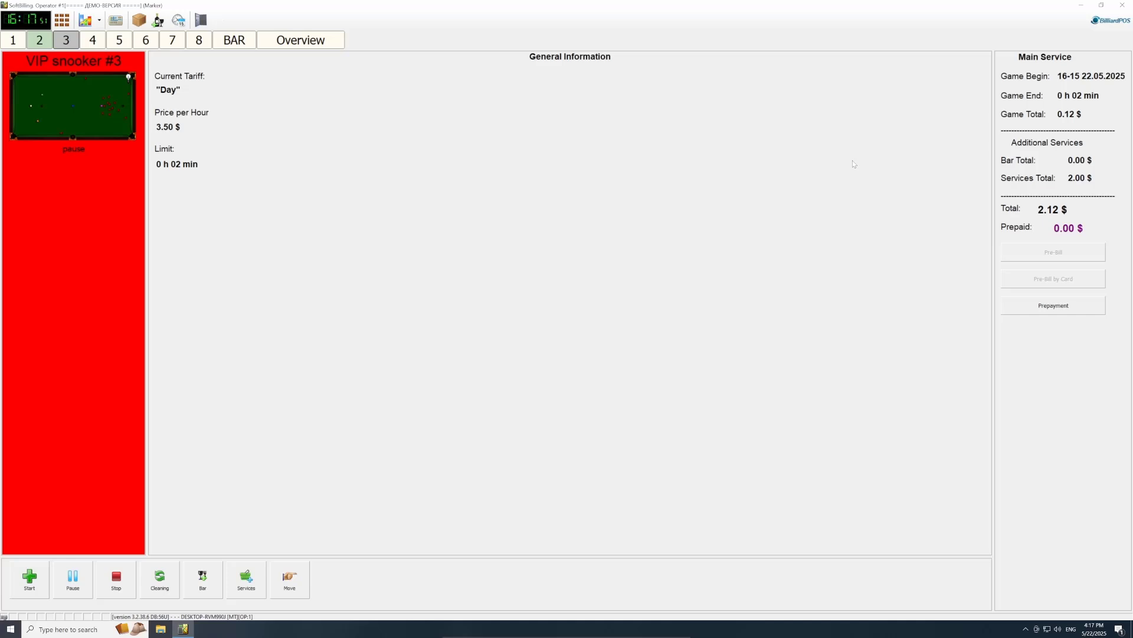
pyautogui.click(204, 579)
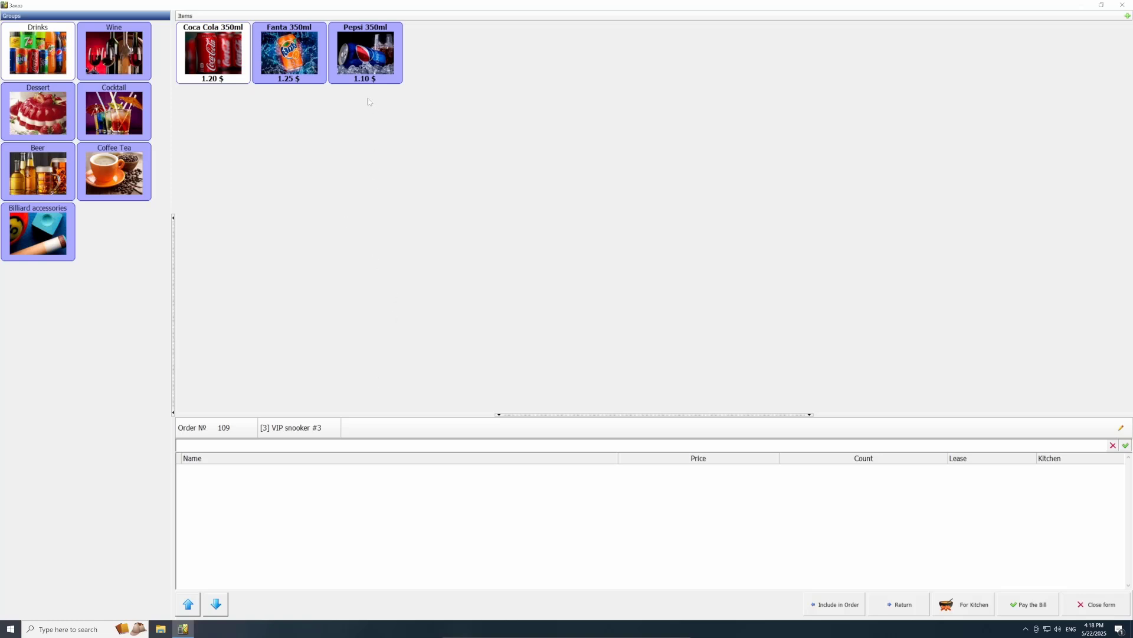
# Step: Order one Coca Cola 350ml (1.20 $) for VIP snooker #3 and close the bar form
pyautogui.click(227, 52)
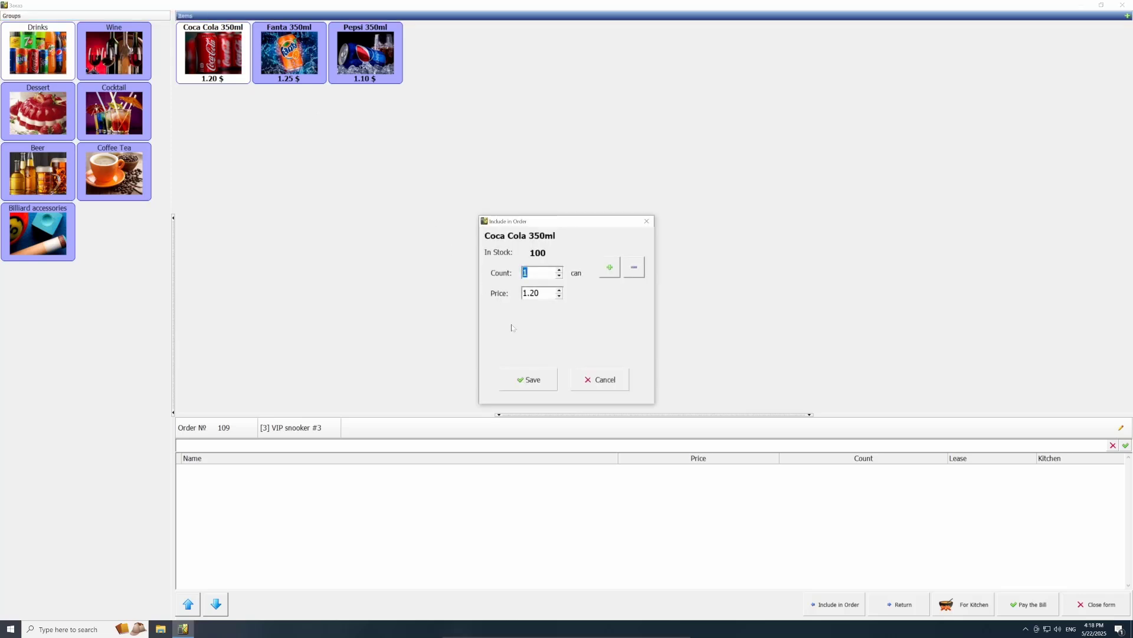
pyautogui.click(529, 380)
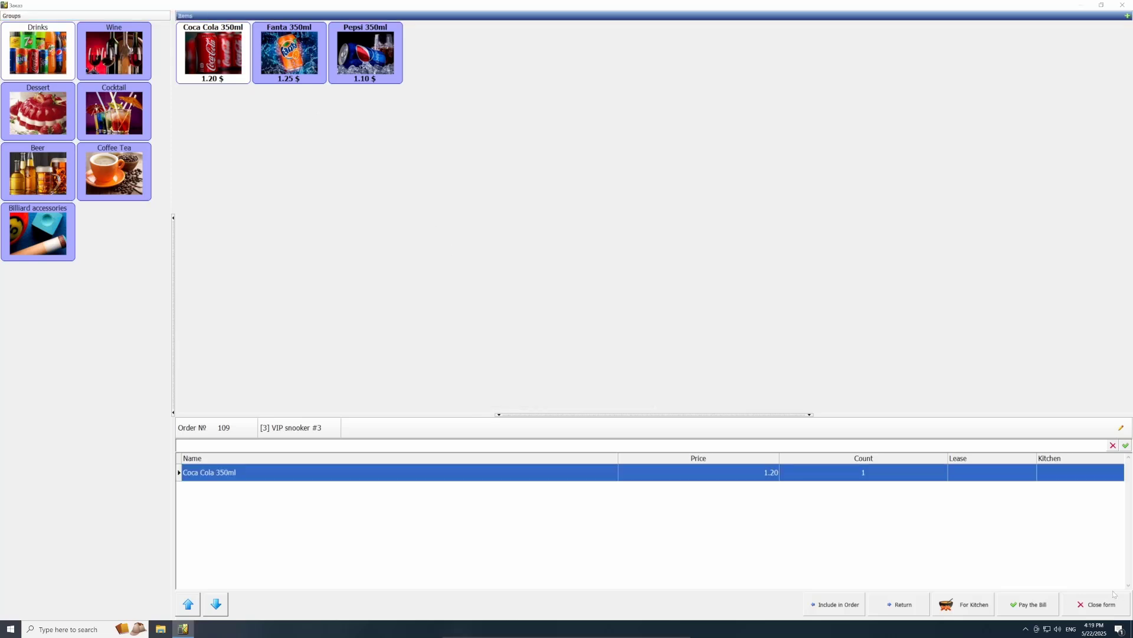
pyautogui.click(1101, 604)
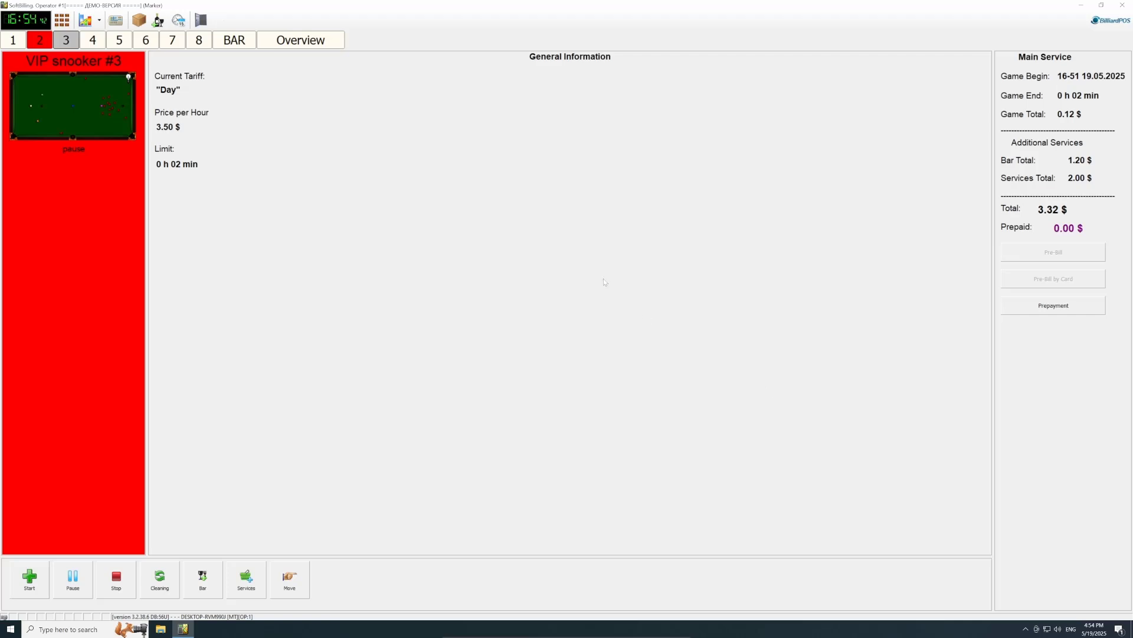
# Step: Stop Snooker #2's game, bill it as Private for 0.42 $, and close the receipt
pyautogui.click(45, 45)
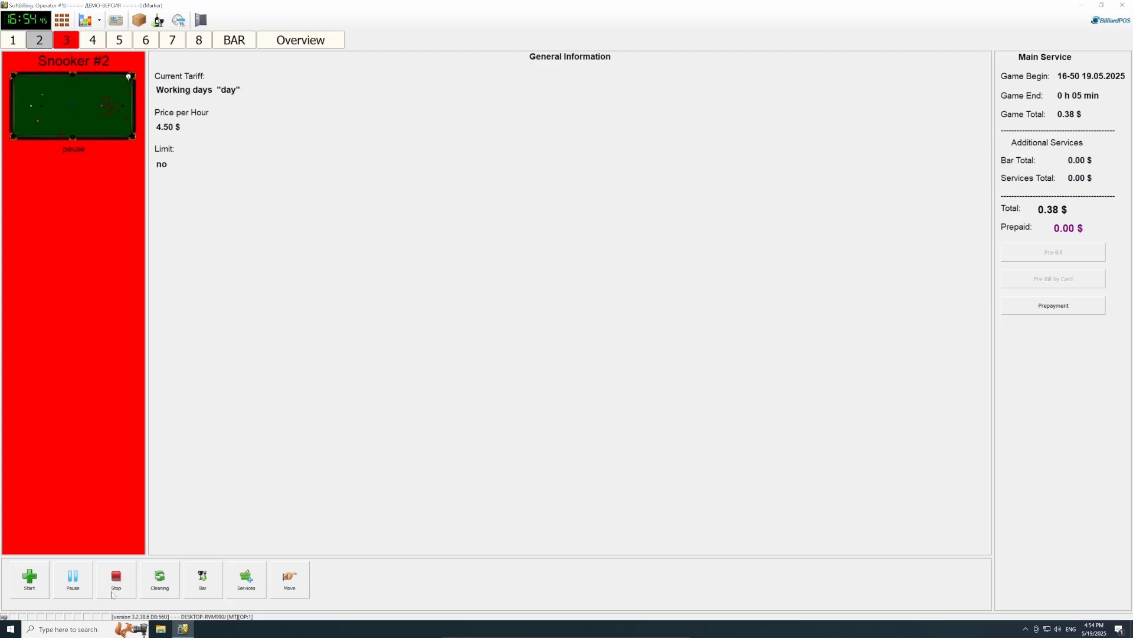
pyautogui.click(121, 580)
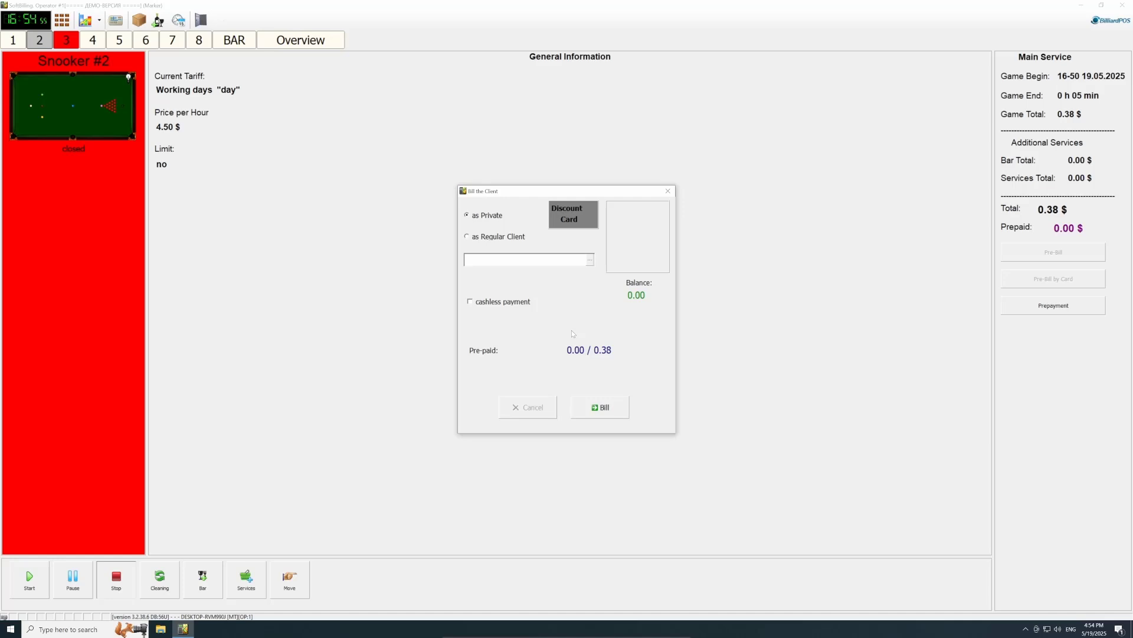
pyautogui.click(601, 407)
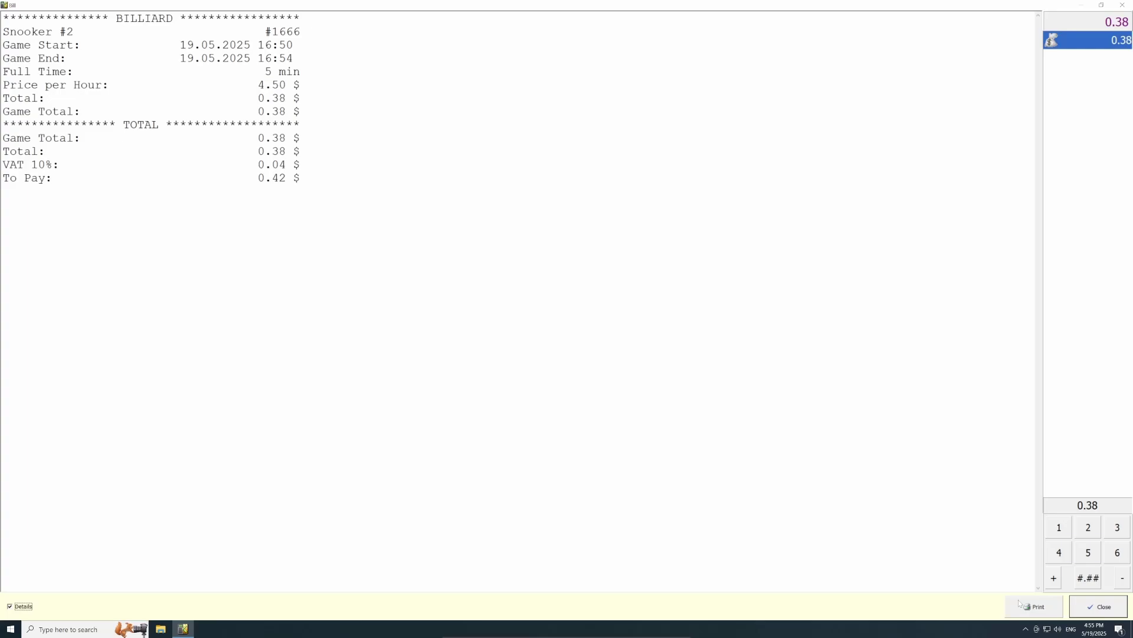
pyautogui.click(1099, 606)
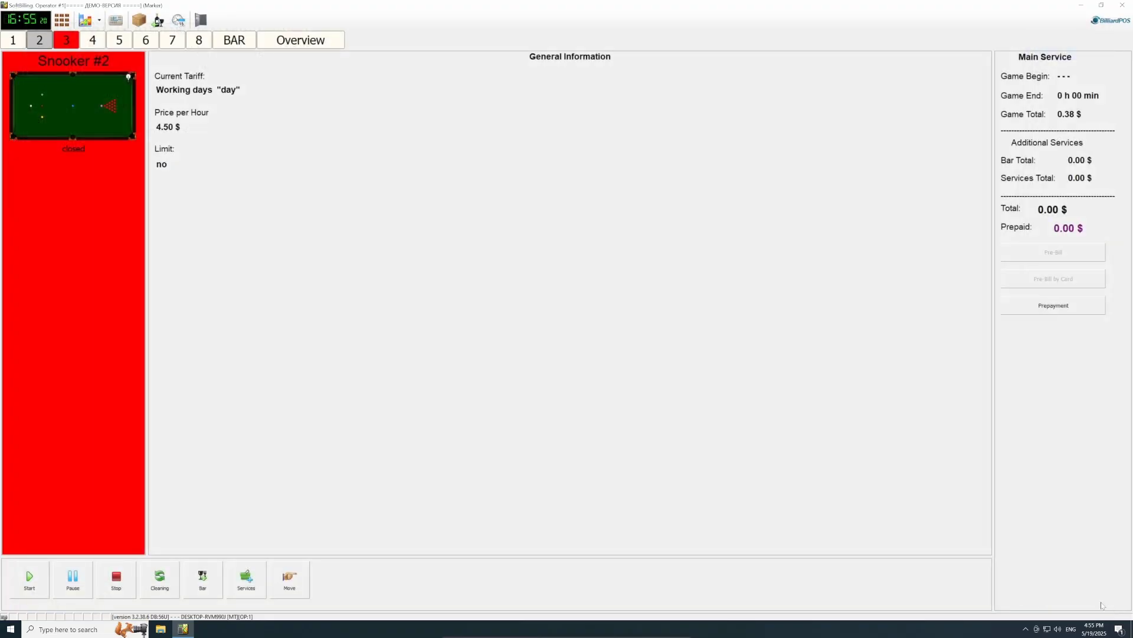
# Step: Bill VIP snooker #3's game to the regular client 'Client Test' and close the receipt
pyautogui.click(68, 40)
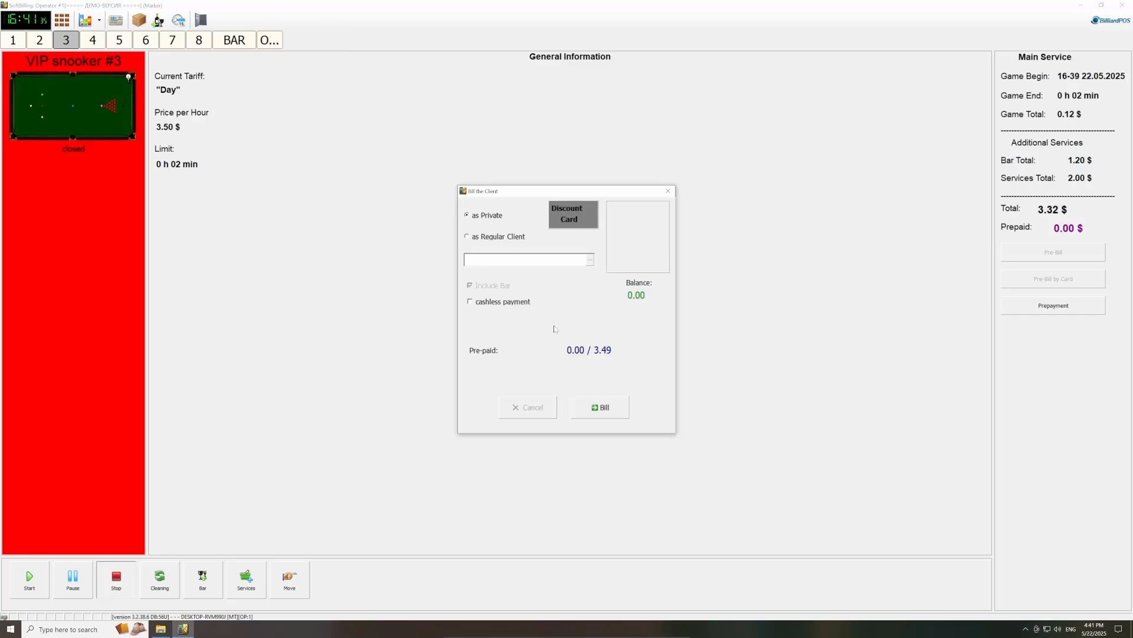
pyautogui.click(494, 238)
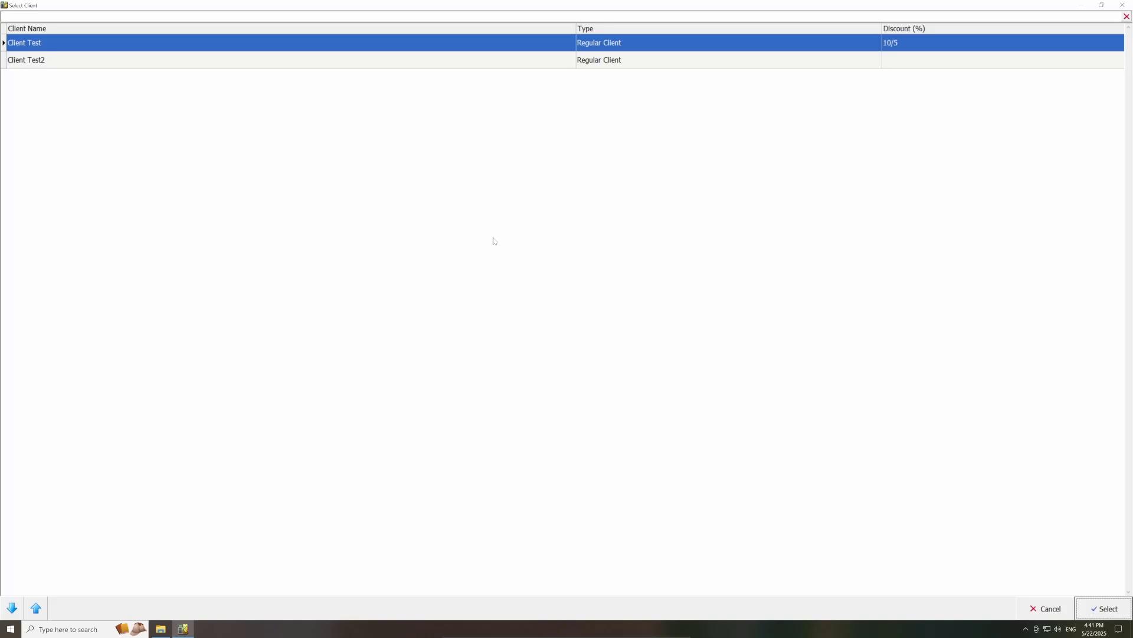
pyautogui.doubleClick(62, 41)
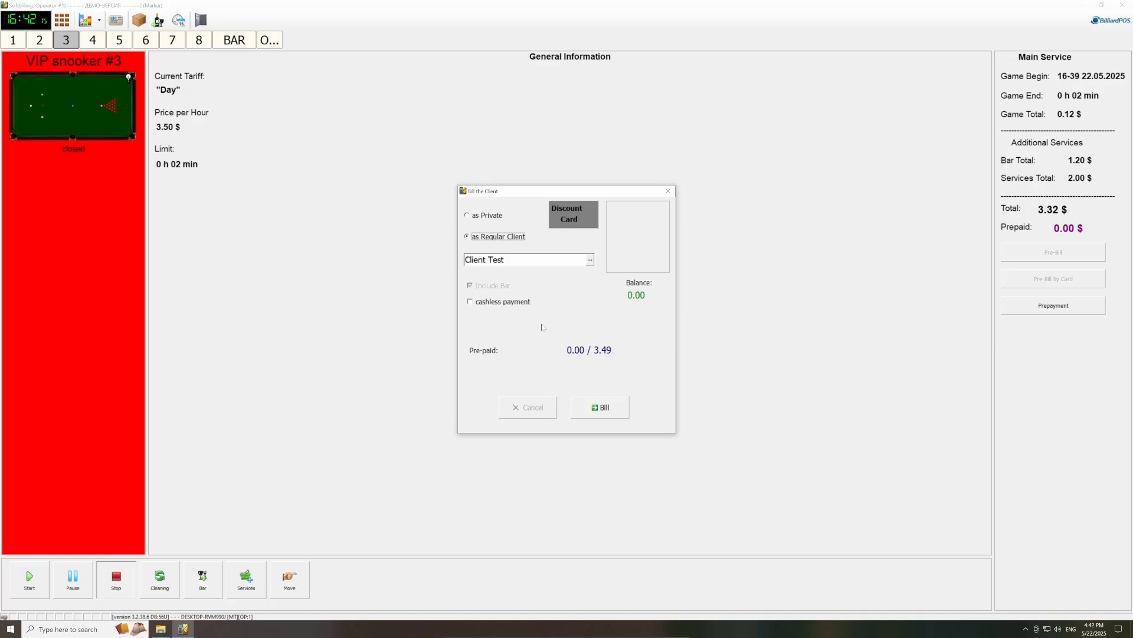
pyautogui.click(600, 407)
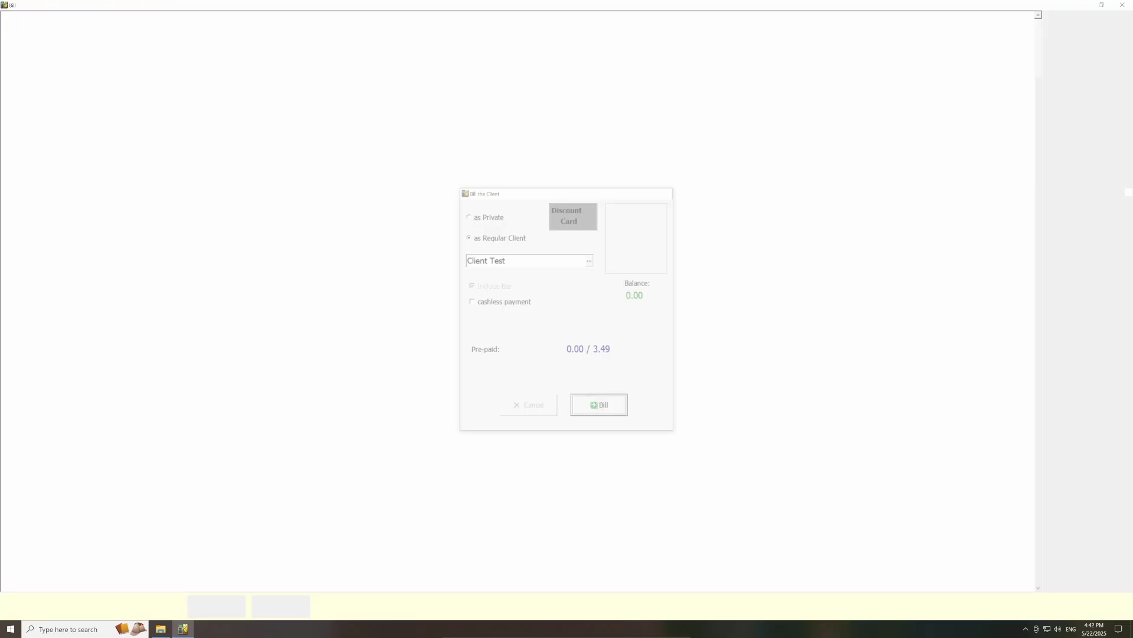
pyautogui.click(1088, 609)
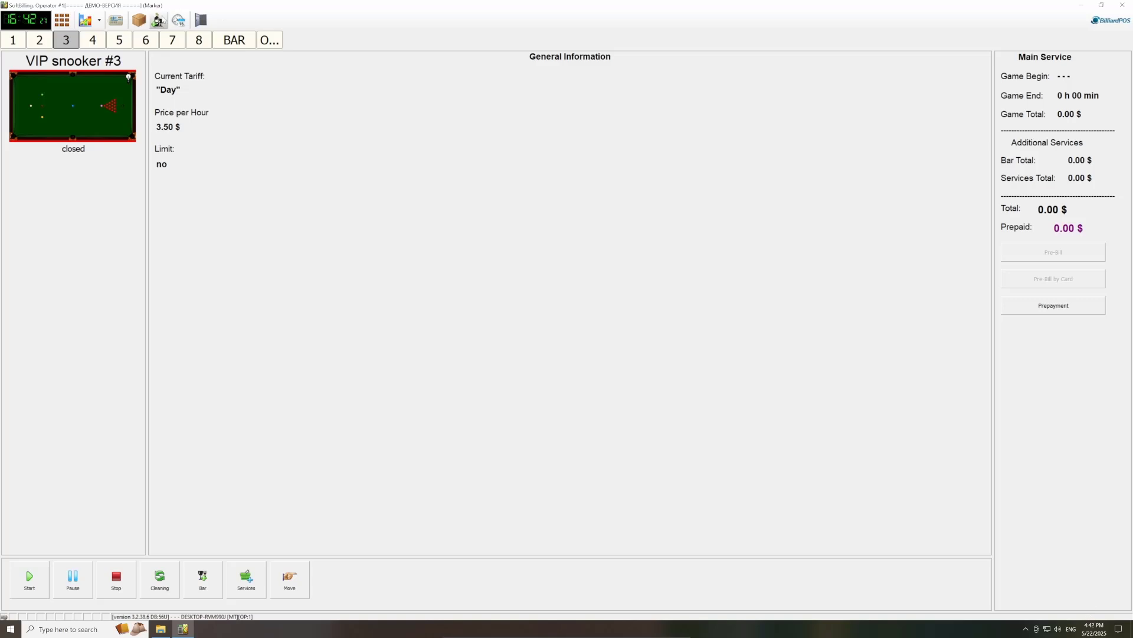
pyautogui.click(178, 20)
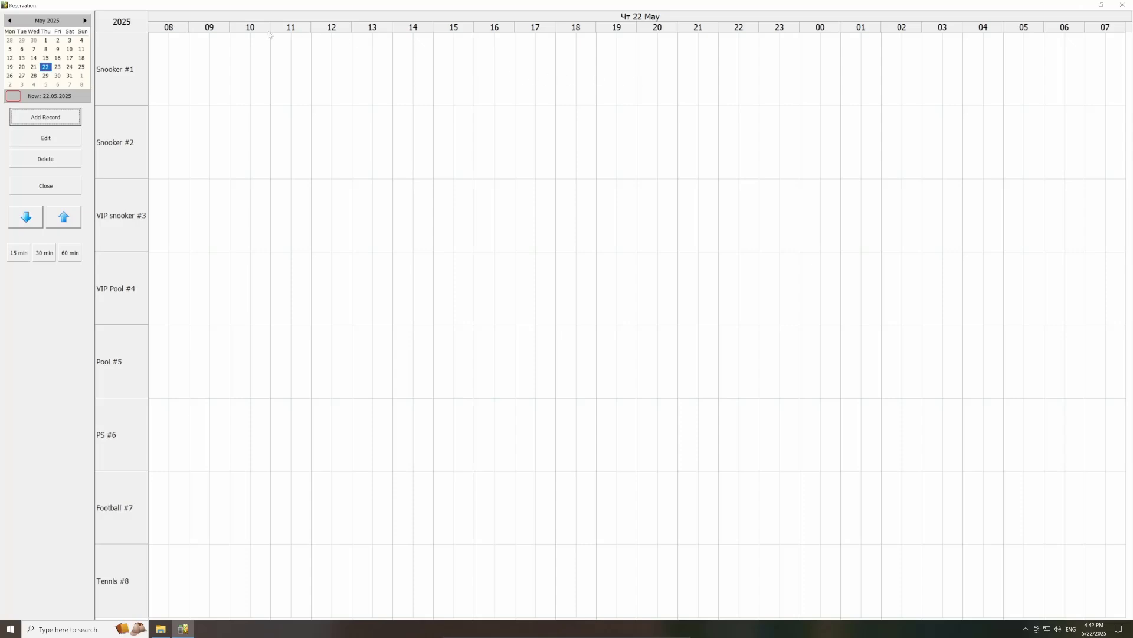
# Step: Mark 12:00–14:30 in Snooker #1's row on 23 May and add a reservation record
pyautogui.click(58, 67)
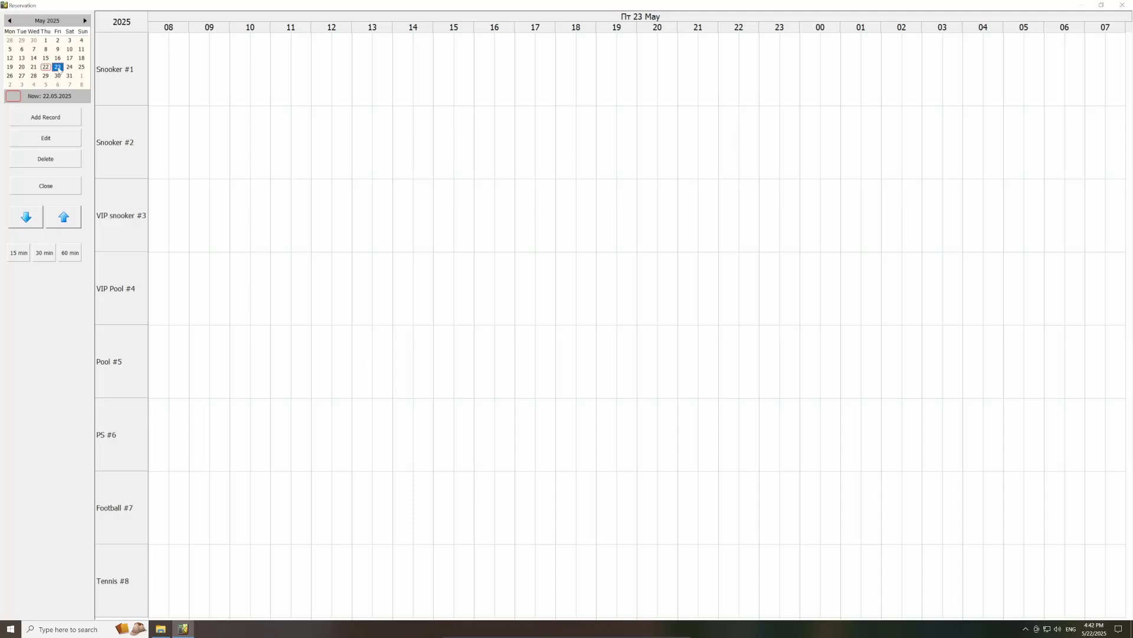
pyautogui.moveTo(341, 71); pyautogui.dragTo(432, 80)
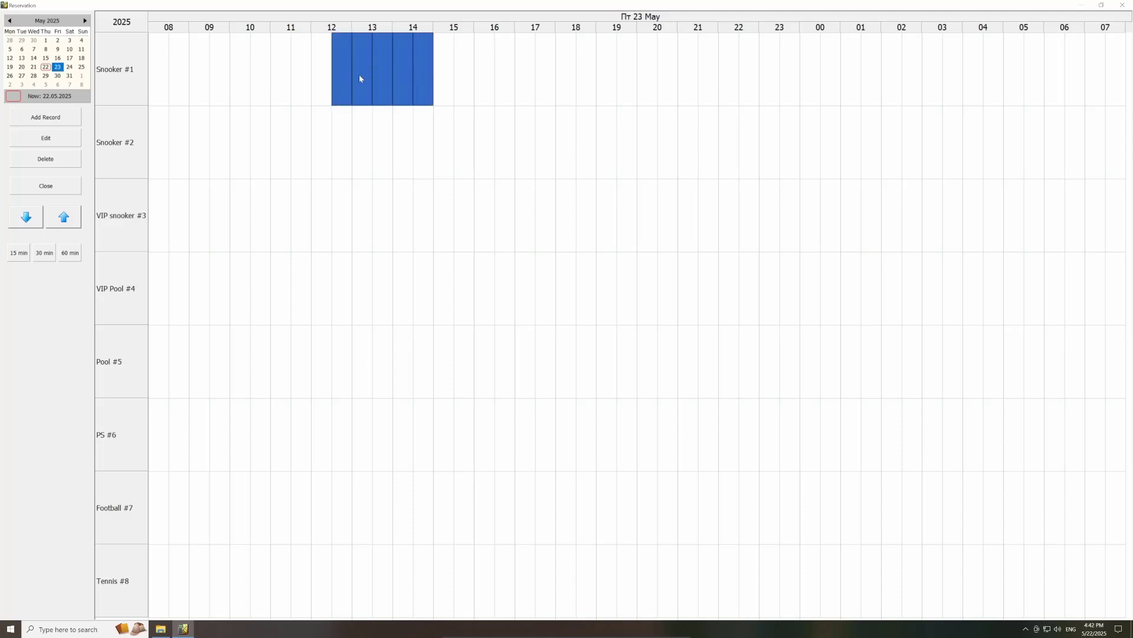
pyautogui.click(61, 118)
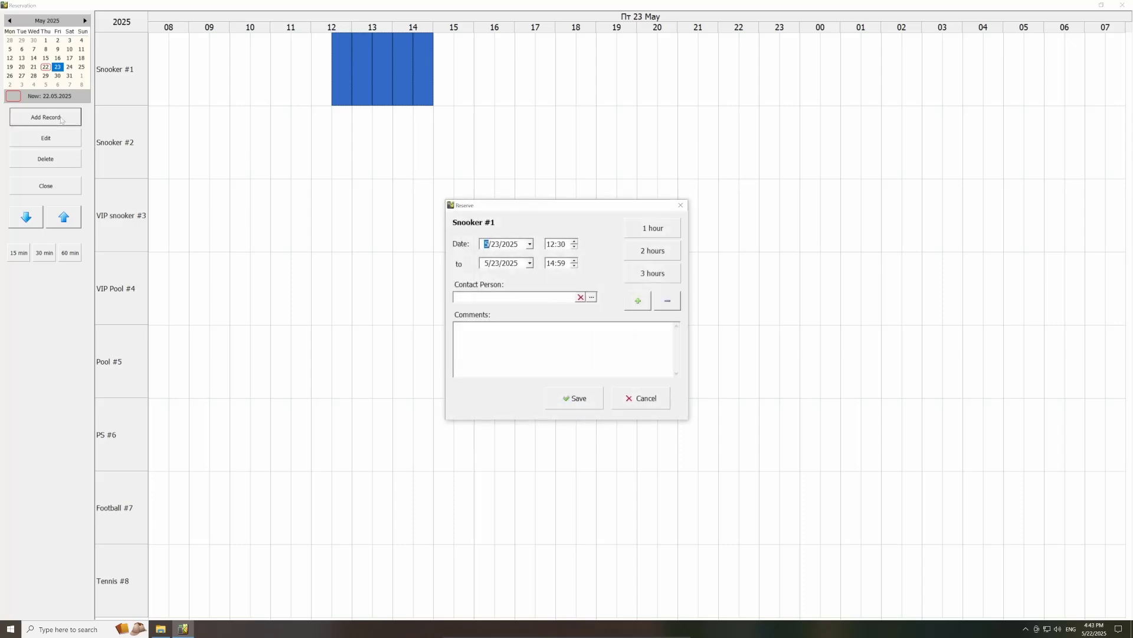
# Step: Enter comment 123, change the end hour to 13, and save the reservation
pyautogui.click(512, 345)
pyautogui.write('123')
pyautogui.click(552, 264)
pyautogui.write('13')
pyautogui.click(585, 408)
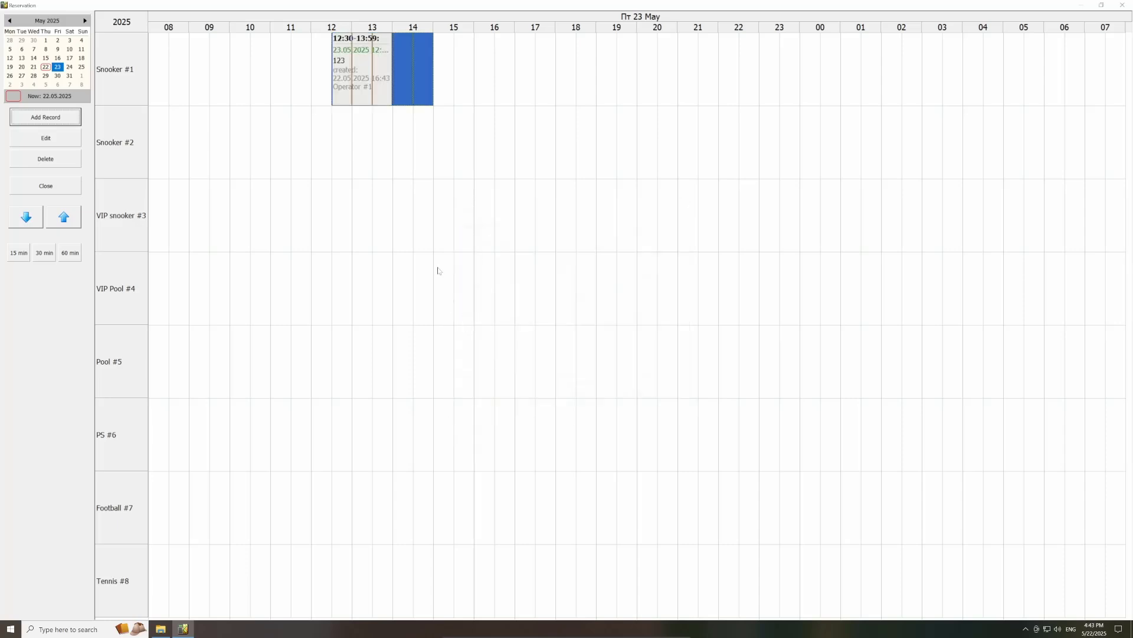
pyautogui.click(356, 85)
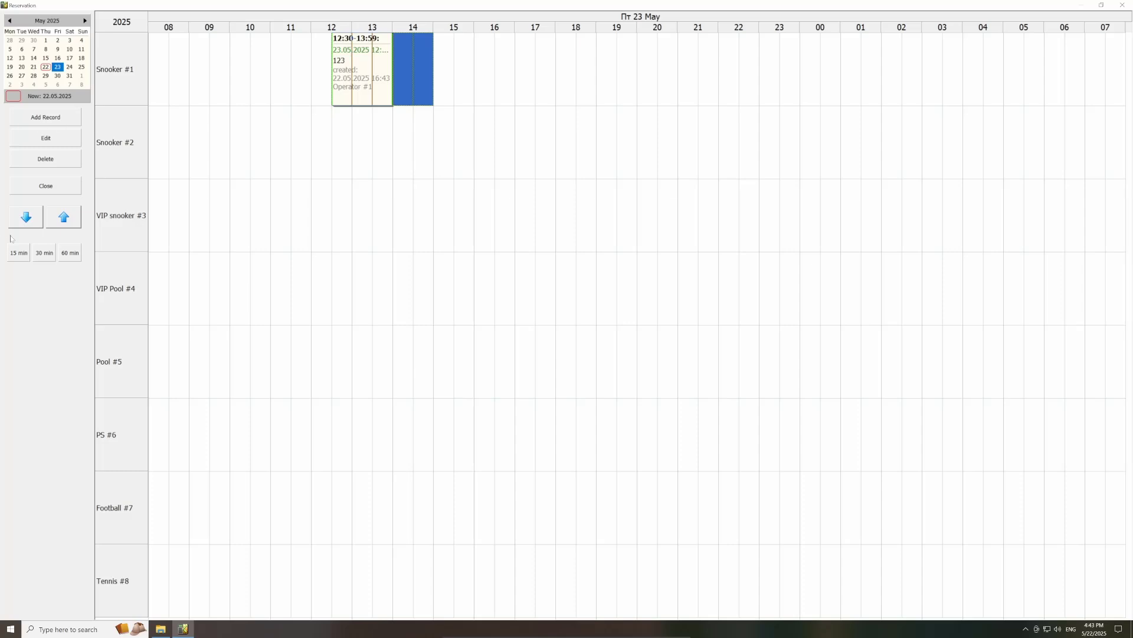
# Step: Delete the 12:30–13:59 Snooker #1 reservation on 23 May and close the schedule
pyautogui.click(46, 159)
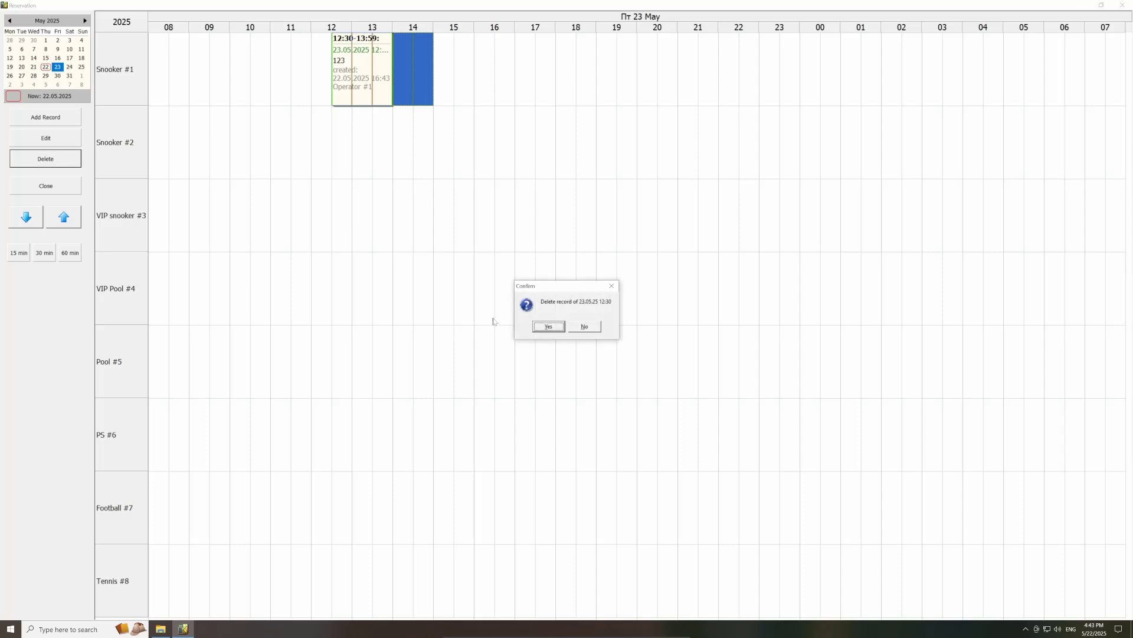
pyautogui.click(541, 328)
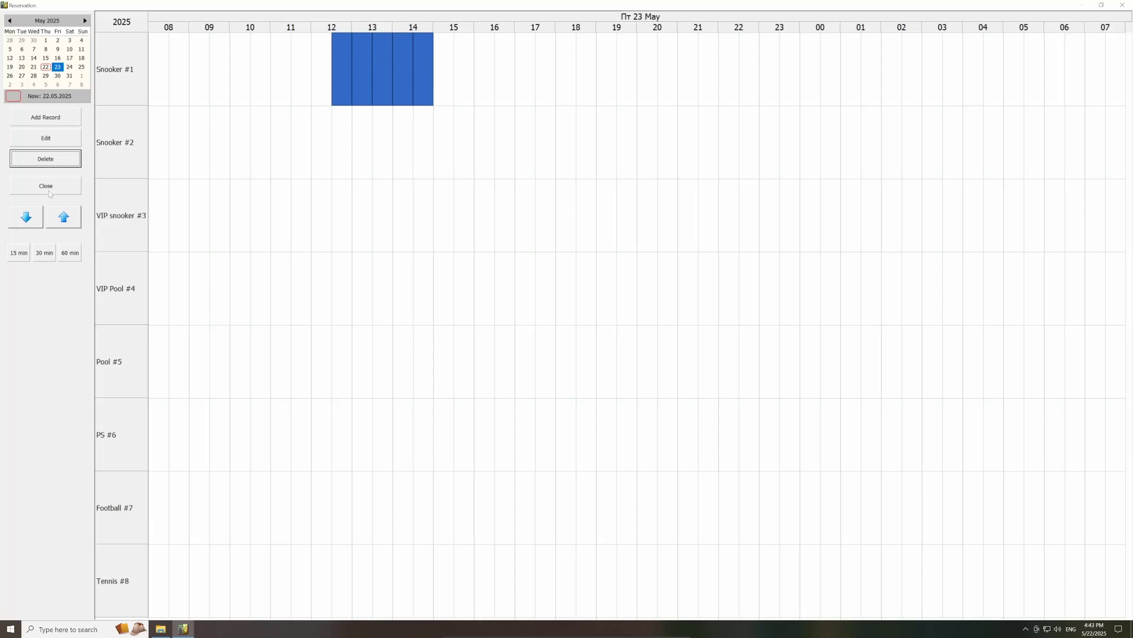
pyautogui.click(47, 186)
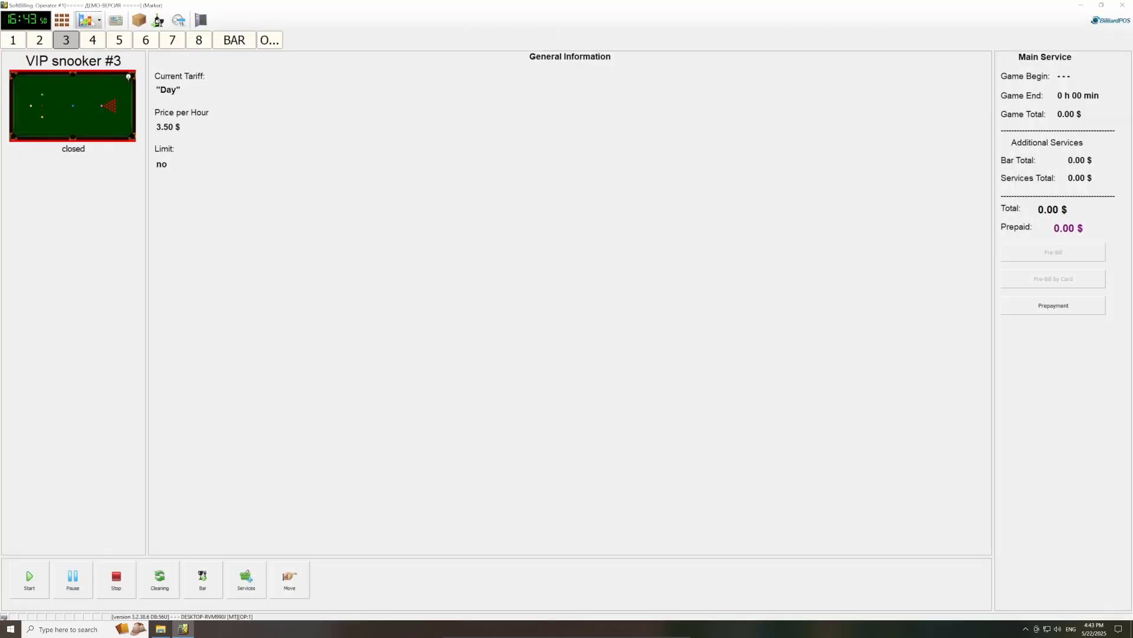
# Step: Open the Main report and view the previous session's bills, then this session's
pyautogui.click(87, 23)
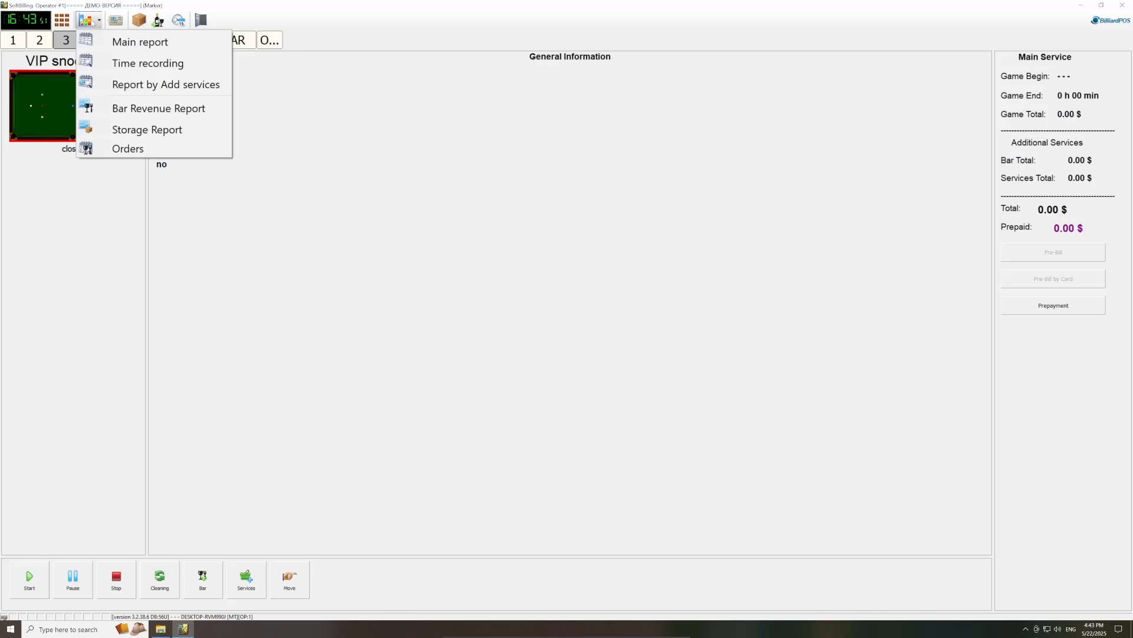
pyautogui.click(110, 42)
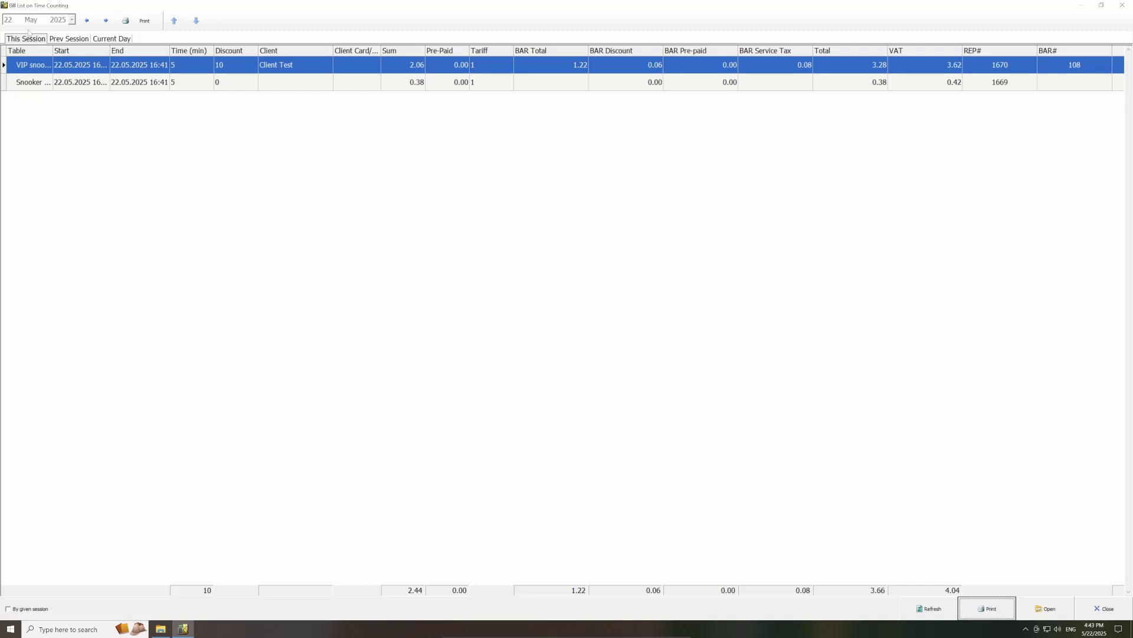
pyautogui.click(69, 39)
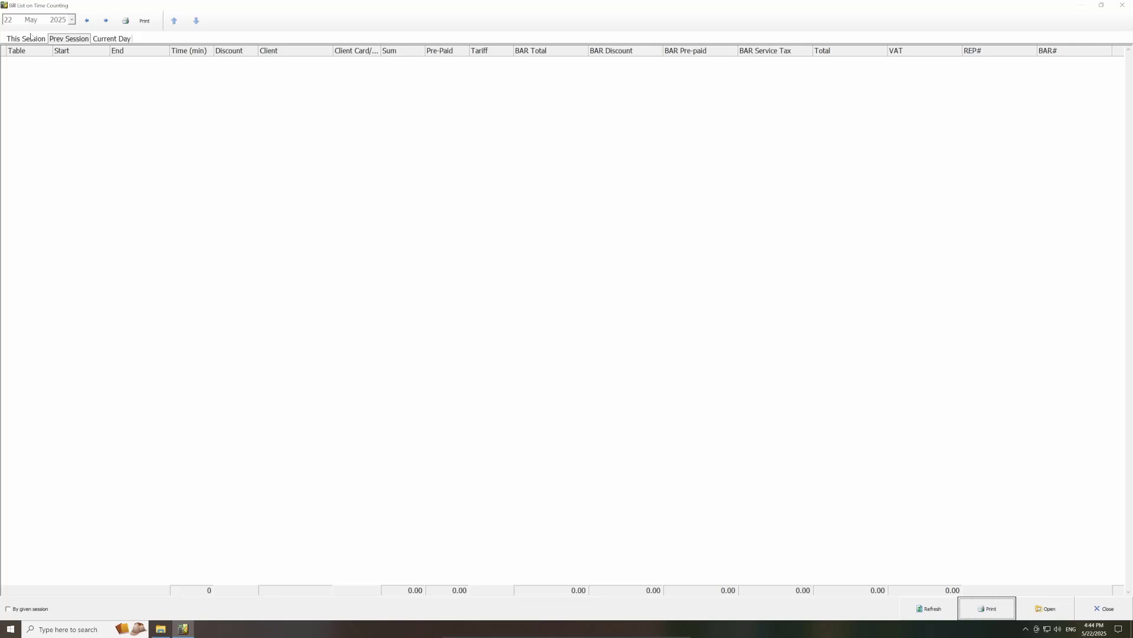
pyautogui.click(44, 39)
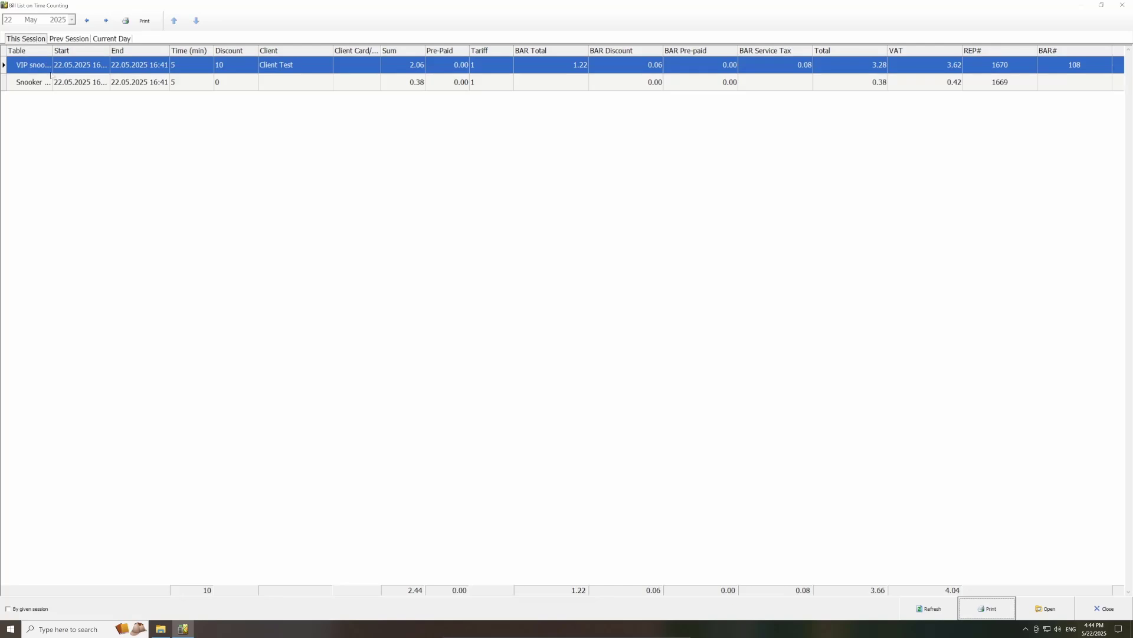
# Step: Review Snooker #2's bill #1669, then close it
pyautogui.click(48, 84)
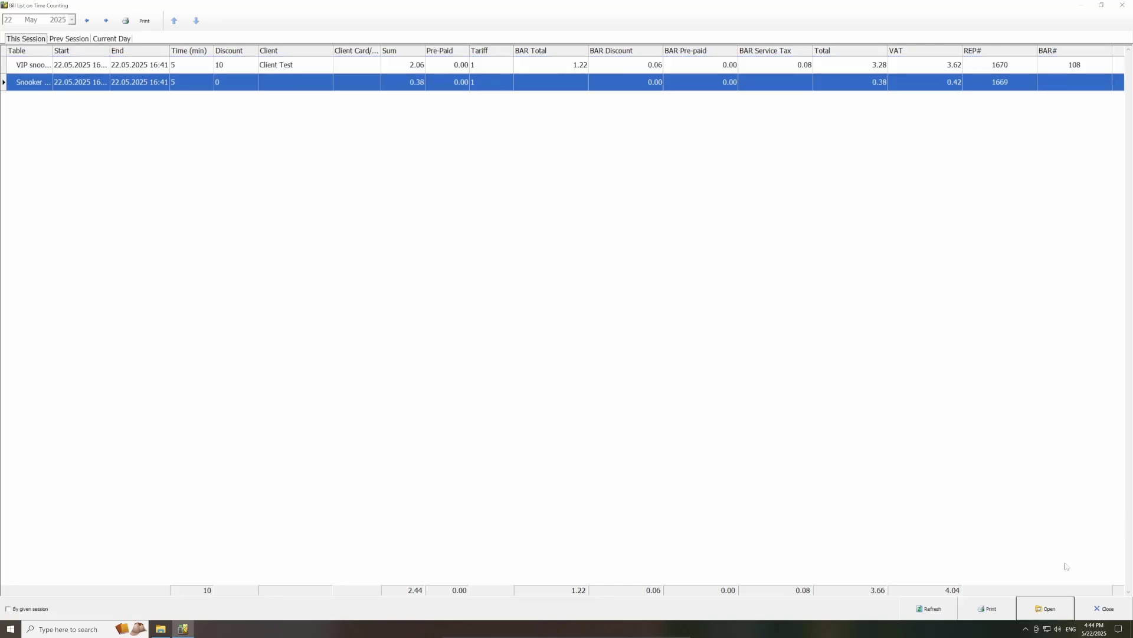
pyautogui.click(1055, 606)
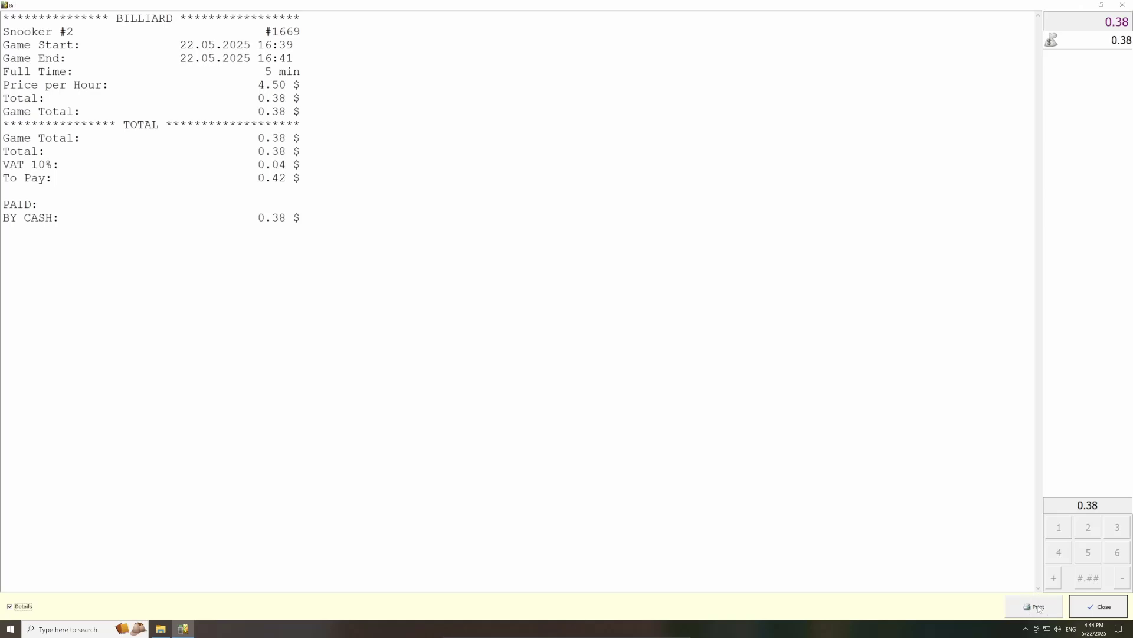
pyautogui.click(1096, 607)
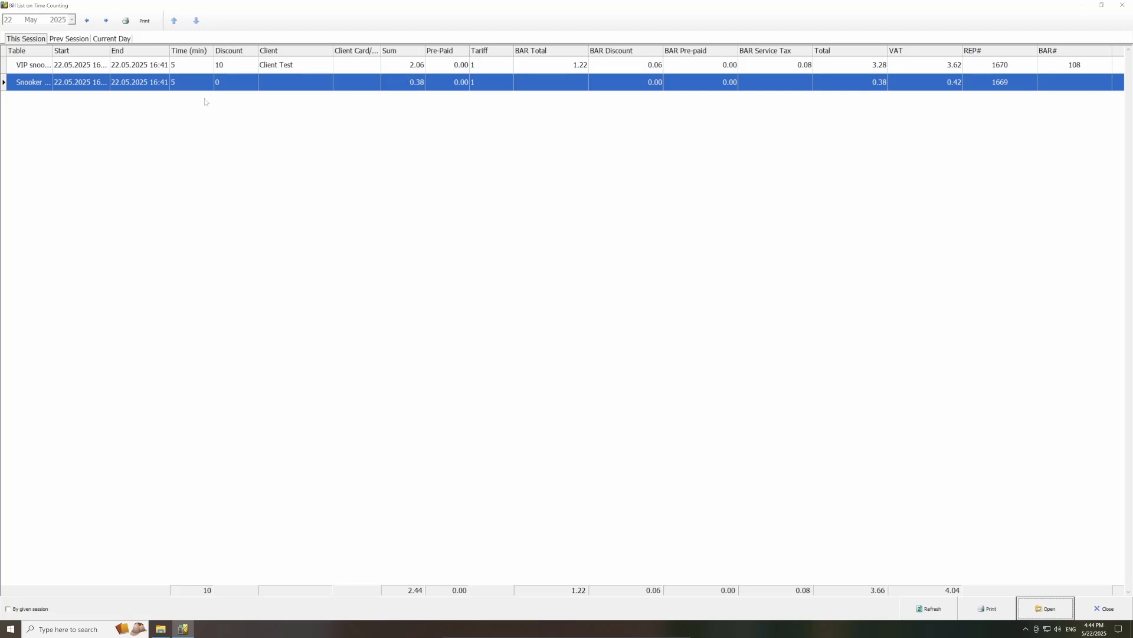
# Step: Preview the session report for printing, check the export formats, and close the preview
pyautogui.click(148, 28)
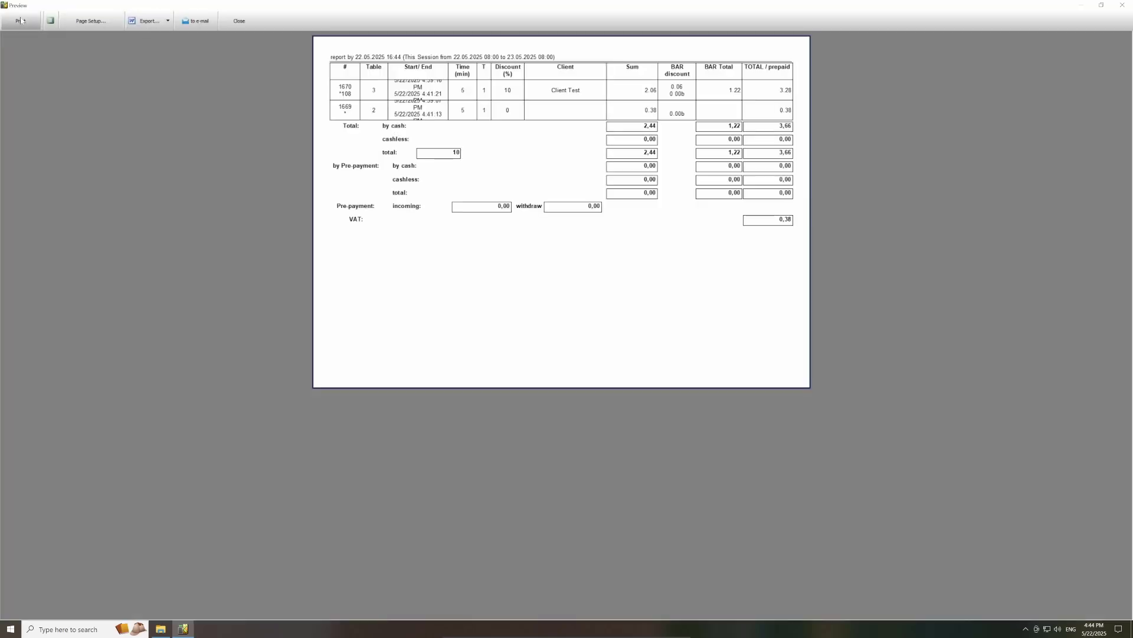
pyautogui.click(168, 22)
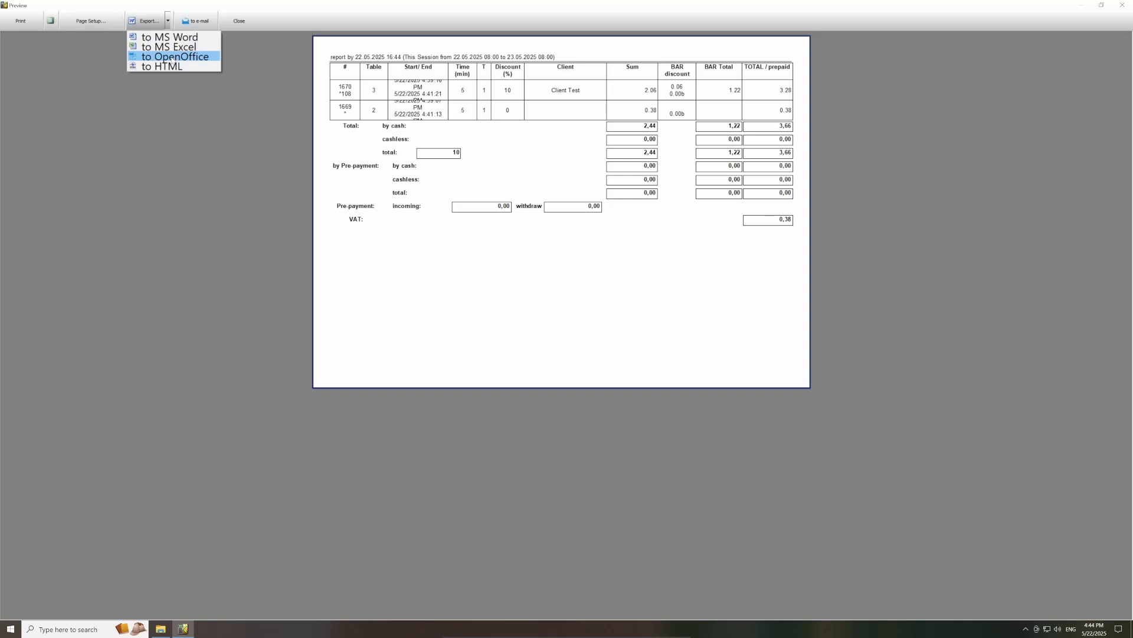
pyautogui.click(242, 27)
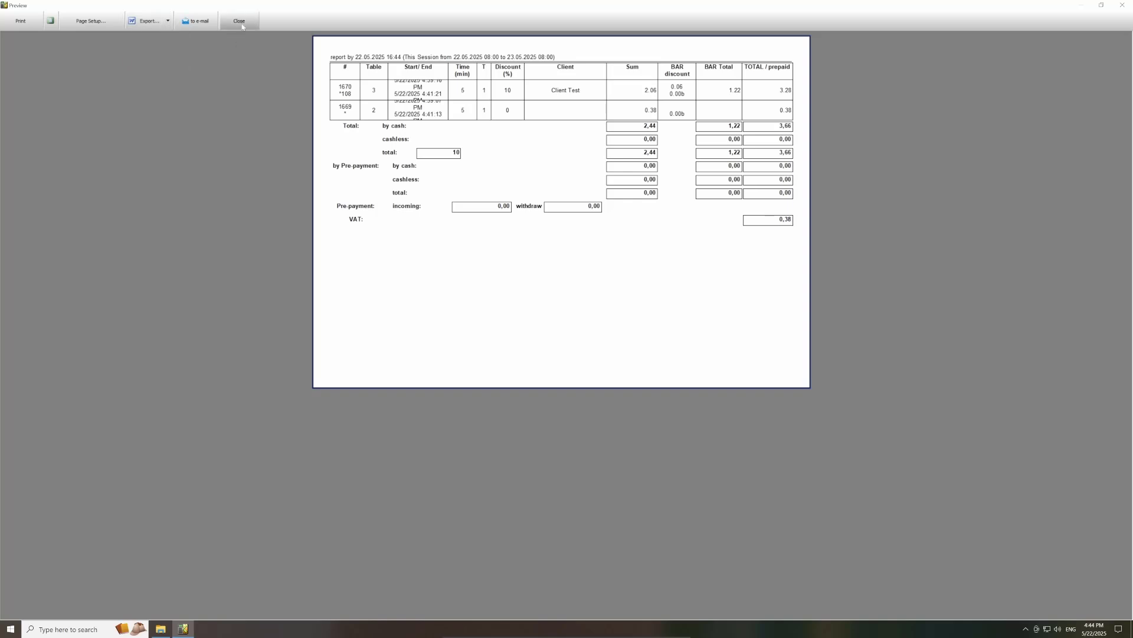
pyautogui.click(242, 27)
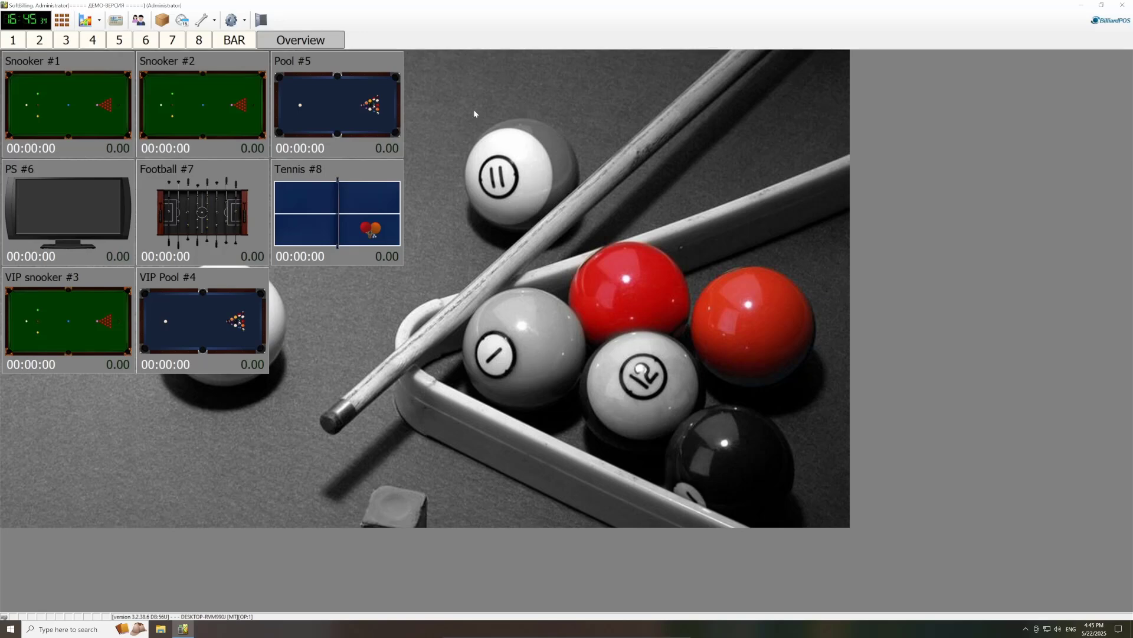
# Step: Bring up the Tariffs list showing VIP's Day 3.50 and Night 4.00 tariffs
pyautogui.click(231, 20)
pyautogui.click(257, 42)
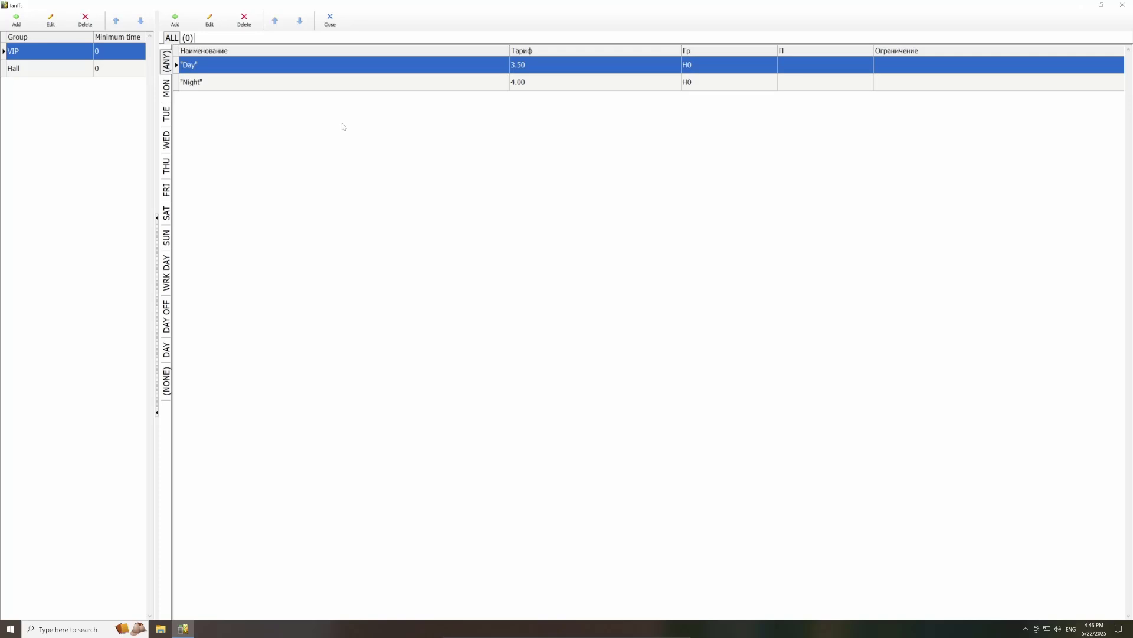
# Step: Create a new VIP tariff charging 1.00 per hour with no day or time restrictions
pyautogui.click(175, 21)
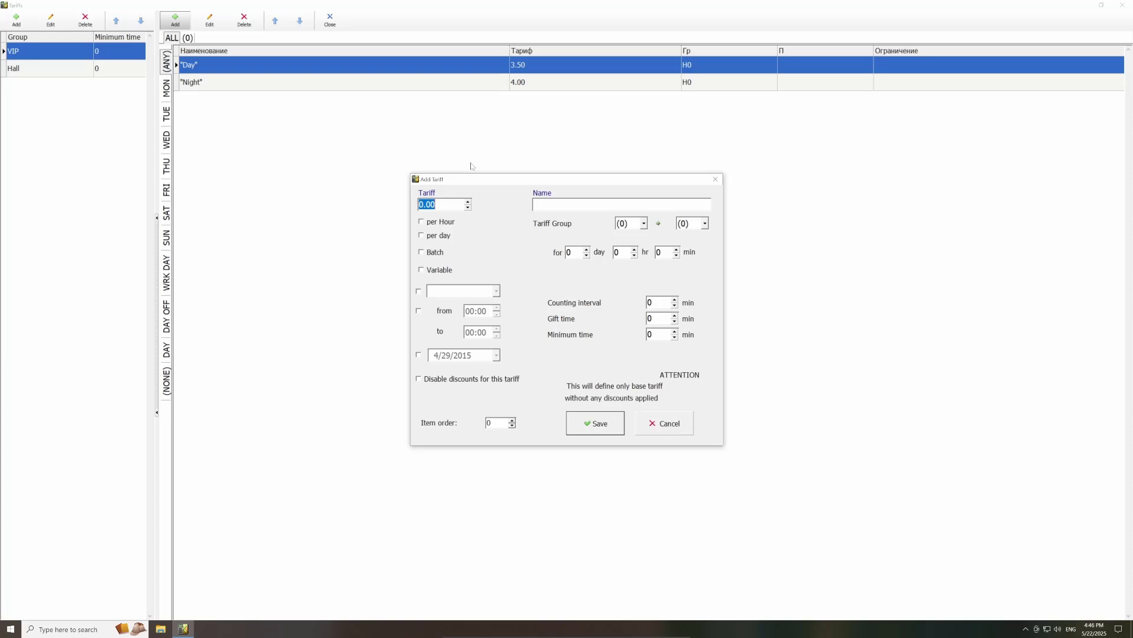
pyautogui.click(446, 224)
pyautogui.moveTo(442, 205); pyautogui.dragTo(404, 204)
pyautogui.write('1')
pyautogui.click(419, 311)
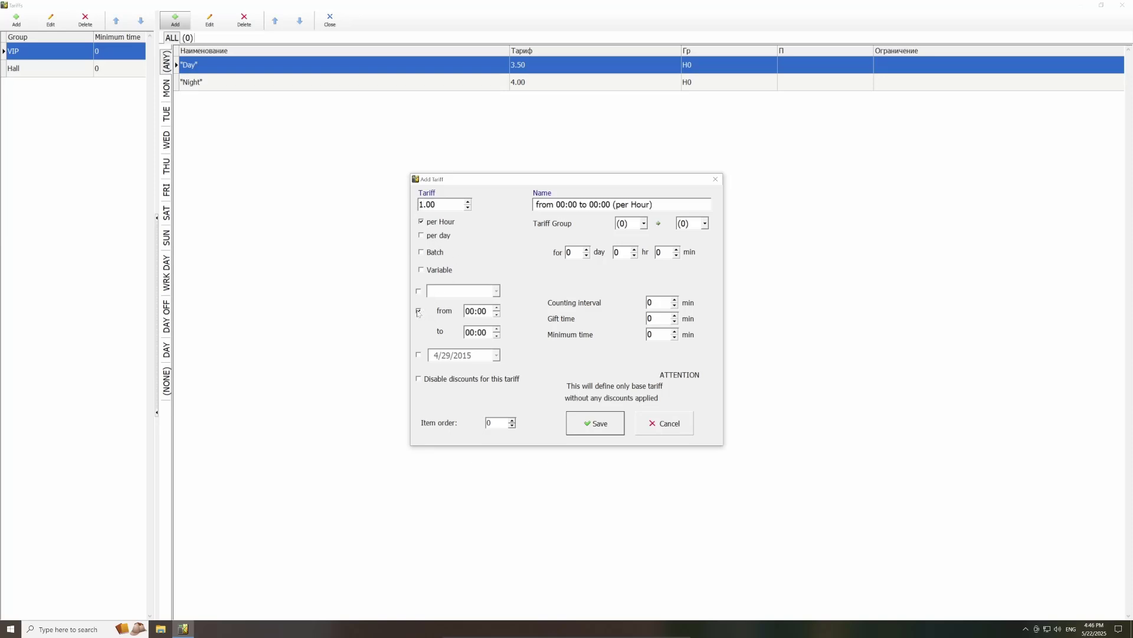
pyautogui.click(440, 292)
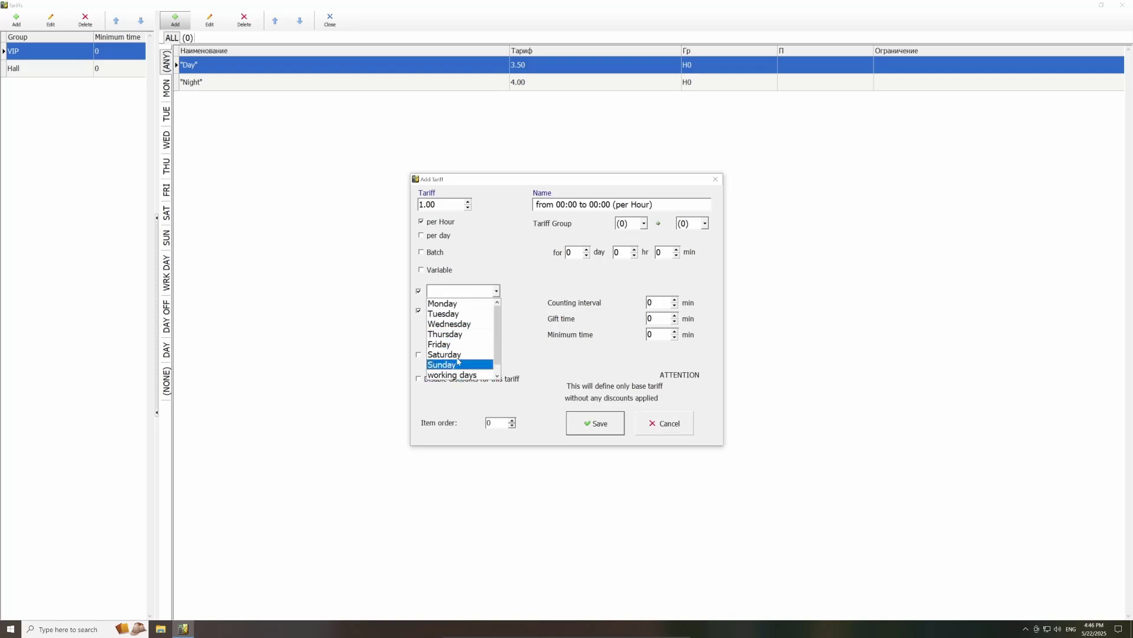
pyautogui.scroll(-1, 456, 362)
pyautogui.click(442, 294)
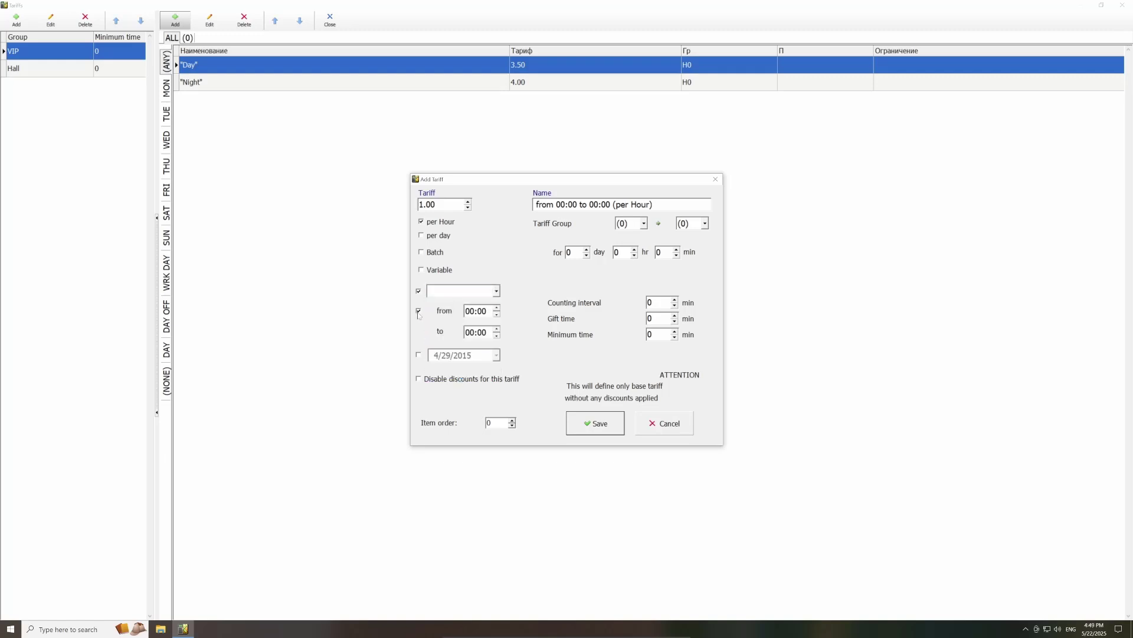
pyautogui.click(419, 311)
pyautogui.click(420, 292)
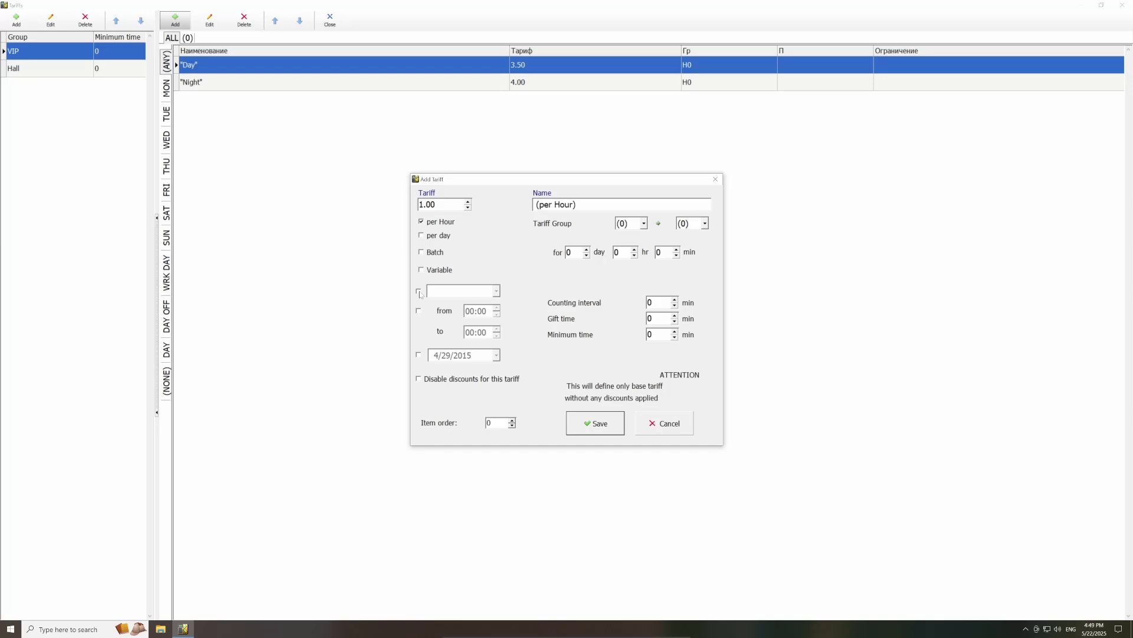
# Step: Name the tariff 'Promotion', save it, and close Tariffs to reach the Select Action prompt
pyautogui.moveTo(581, 205); pyautogui.dragTo(523, 205)
pyautogui.write('Promotion')
pyautogui.click(595, 423)
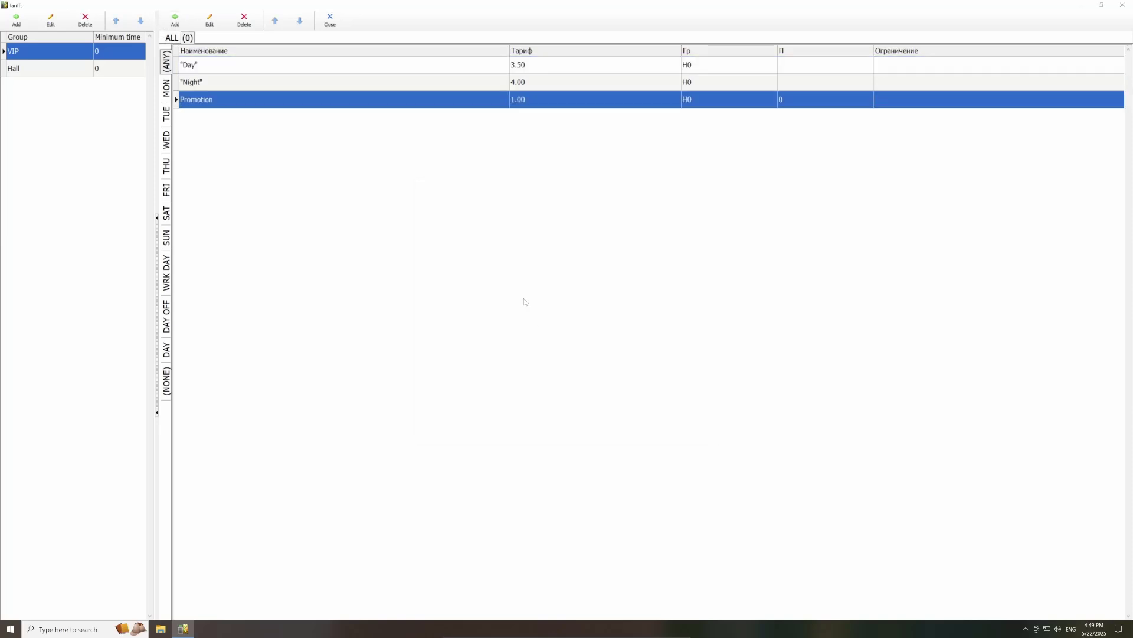
pyautogui.click(328, 22)
pyautogui.click(261, 20)
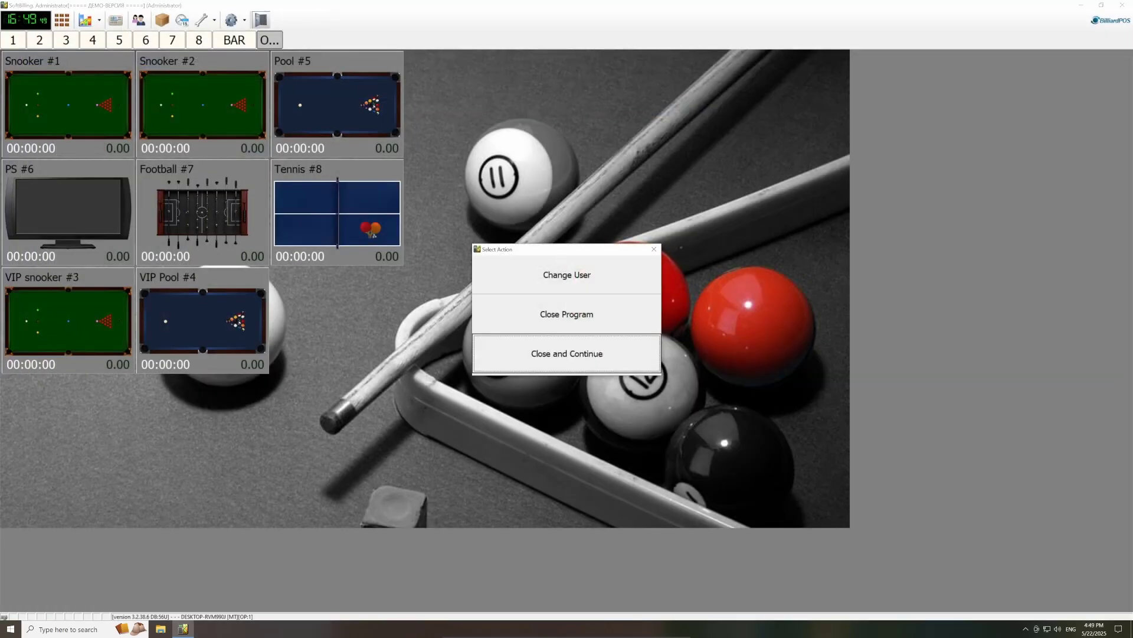
# Step: Switch the logged-in user to Operator #1
pyautogui.click(567, 274)
pyautogui.click(650, 283)
pyautogui.click(566, 301)
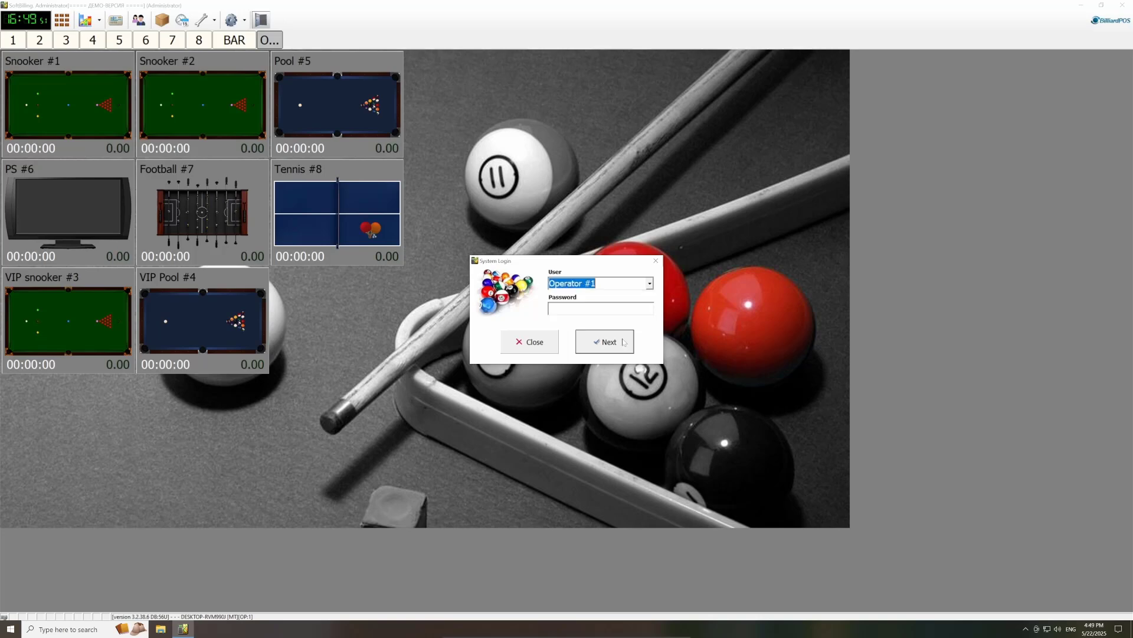
pyautogui.click(608, 342)
# Step: Check that Promotion is selectable as VIP snooker #3's tariff, without starting a game
pyautogui.click(73, 310)
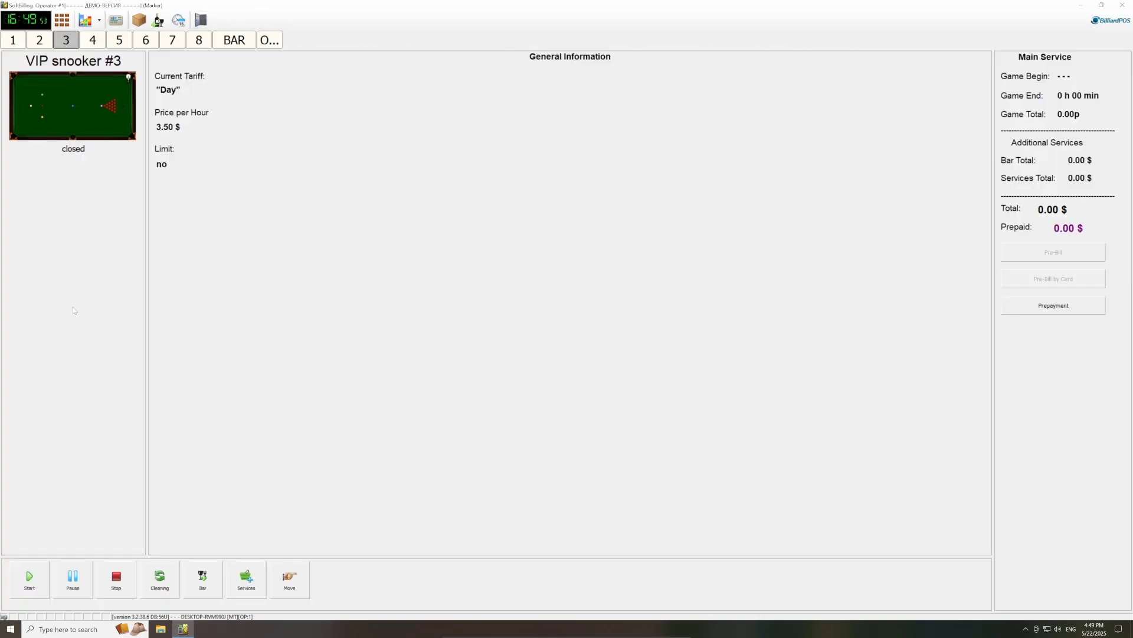
pyautogui.click(37, 576)
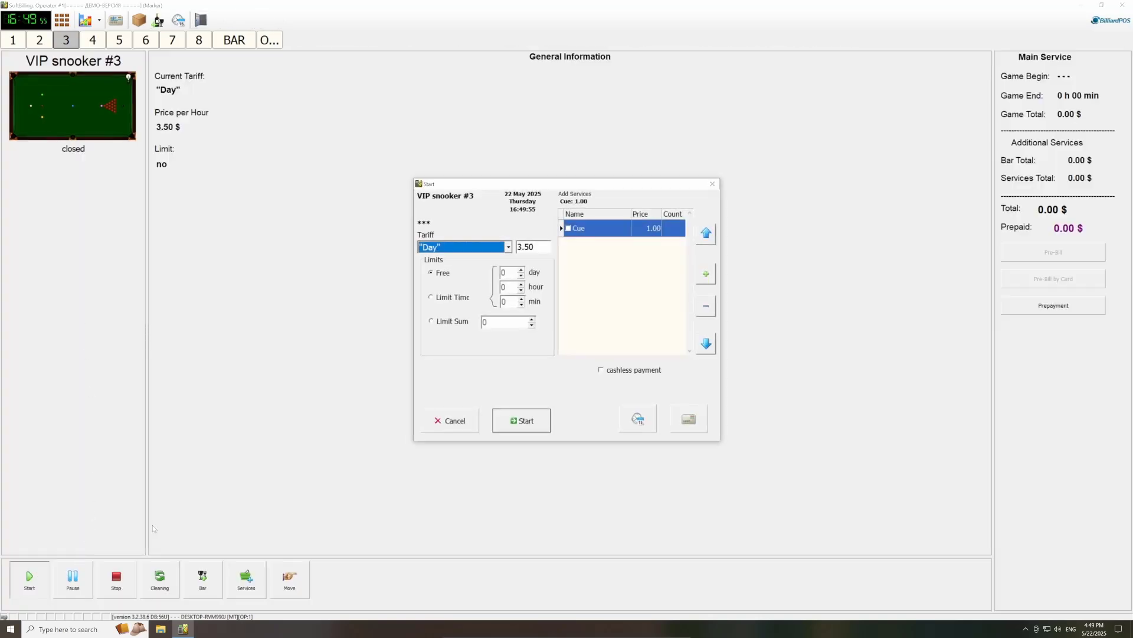
pyautogui.click(508, 247)
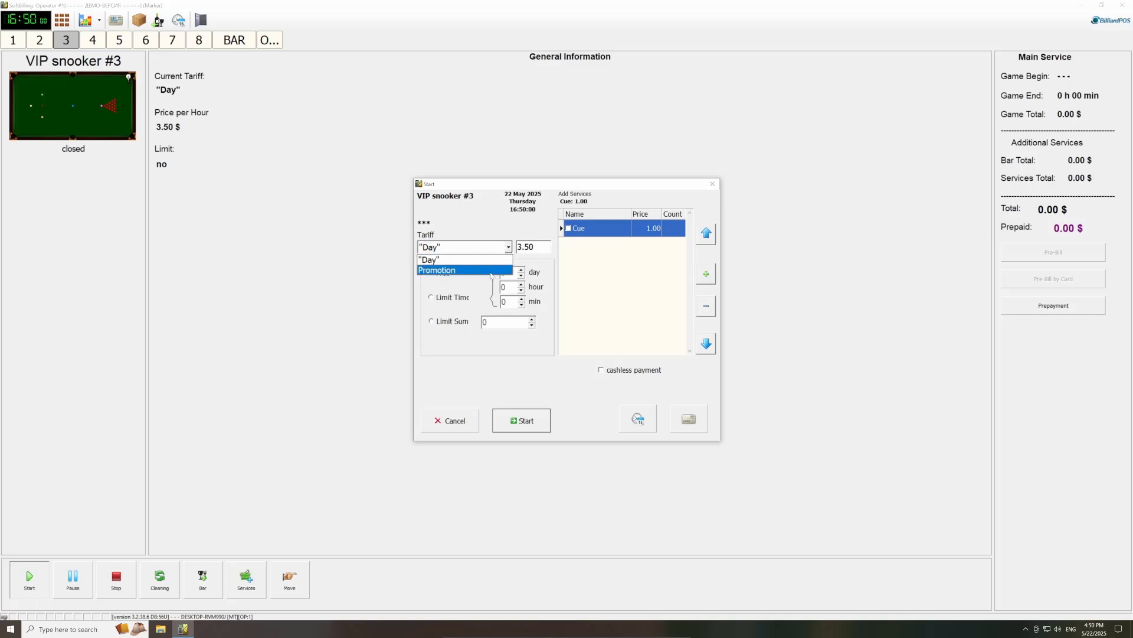
pyautogui.click(489, 270)
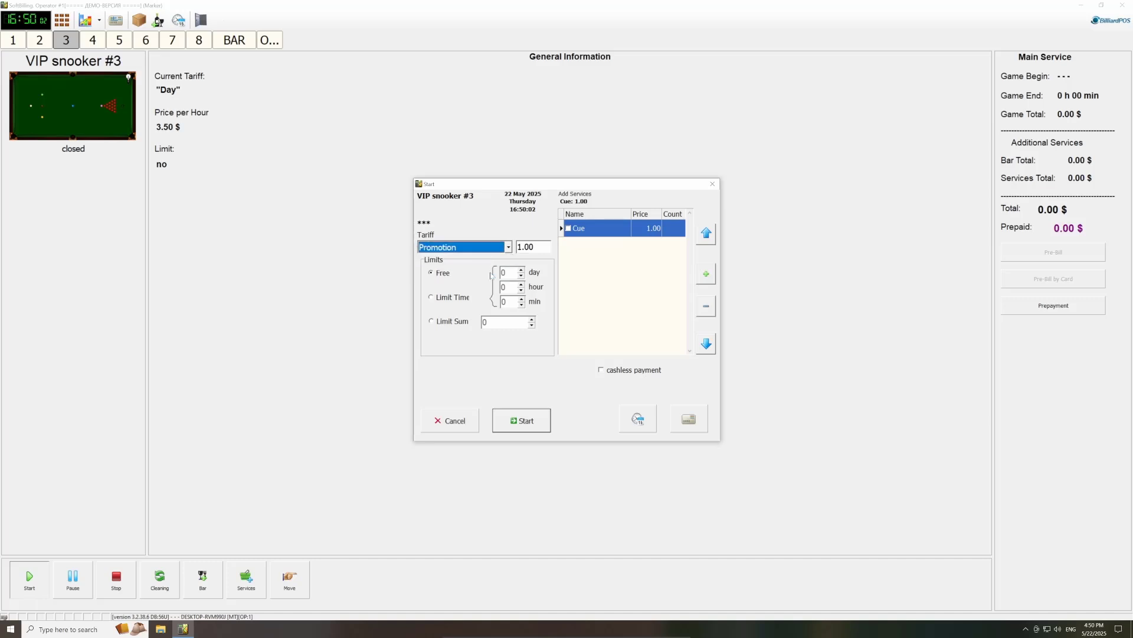
pyautogui.click(712, 184)
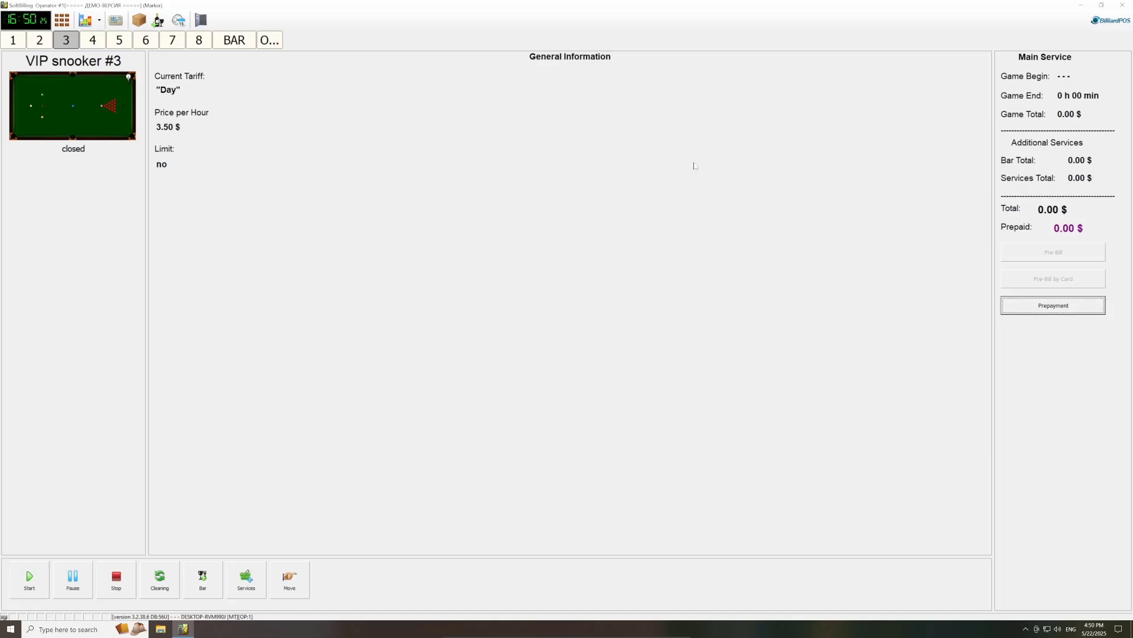
# Step: As administrator, inspect Hall's Working days 'day' tariff (4.50, 08:00–18:00) without changing it
pyautogui.click(201, 20)
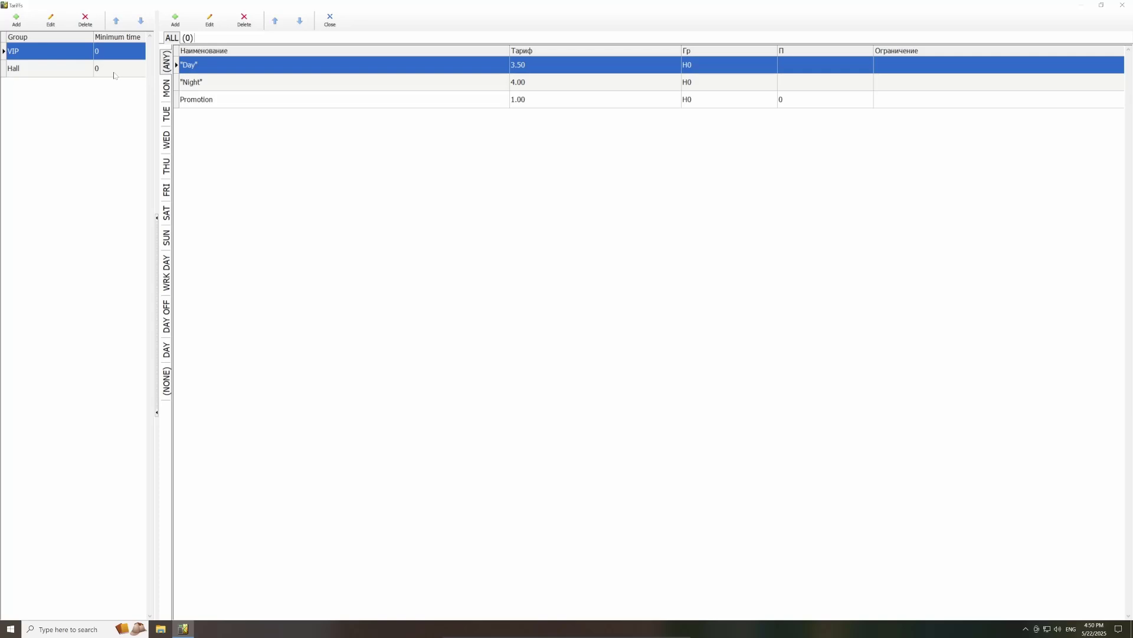
pyautogui.click(115, 71)
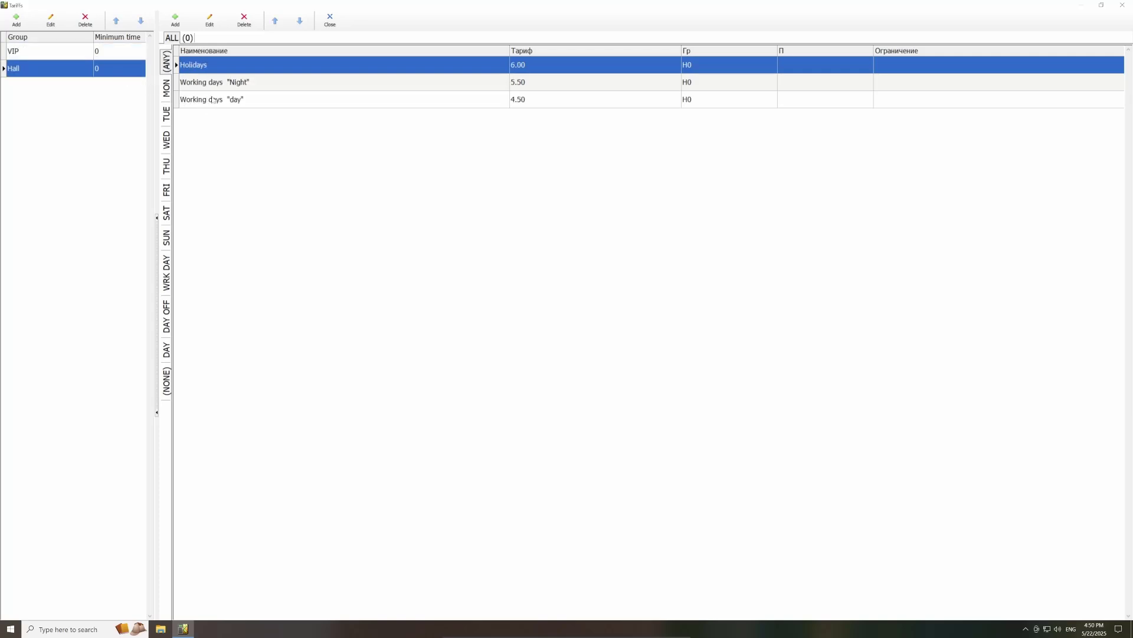
pyautogui.click(231, 102)
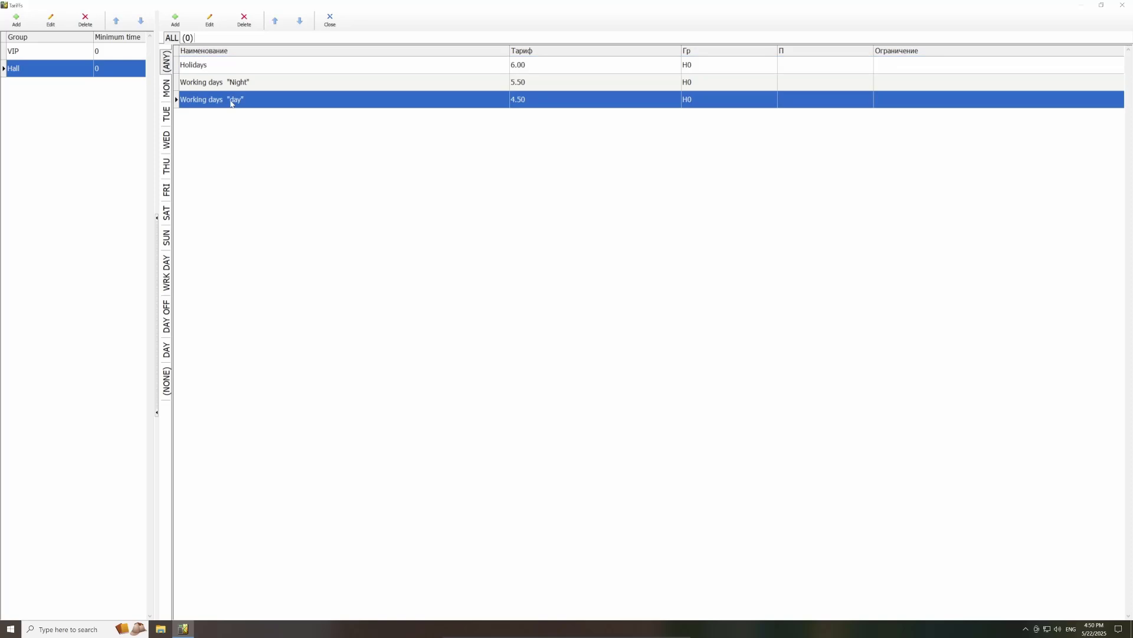
pyautogui.click(210, 21)
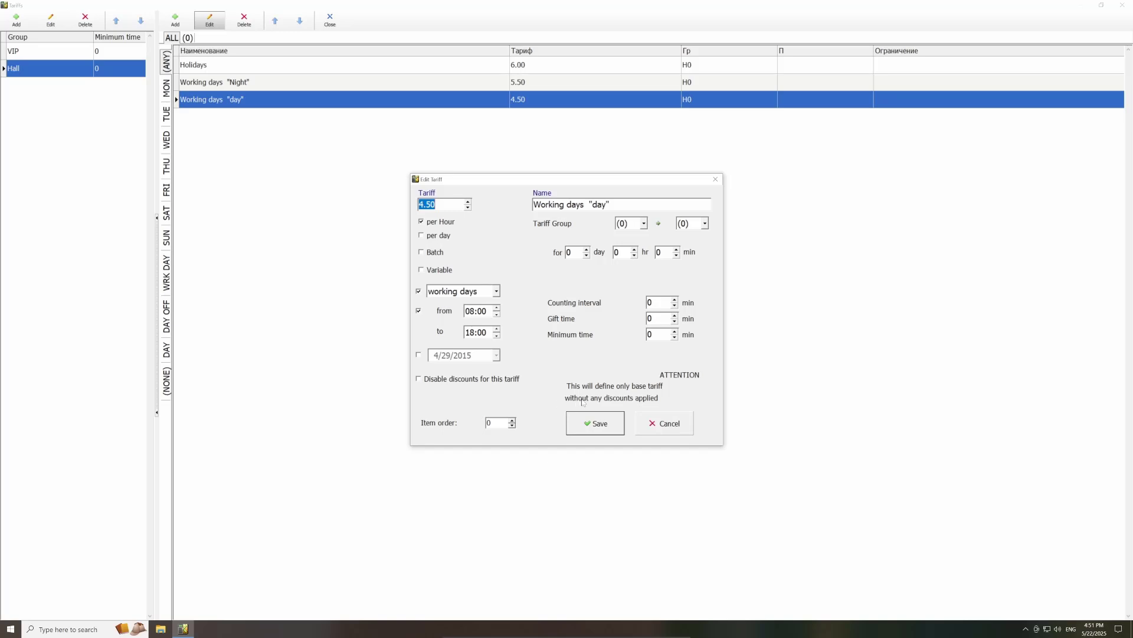
pyautogui.click(671, 430)
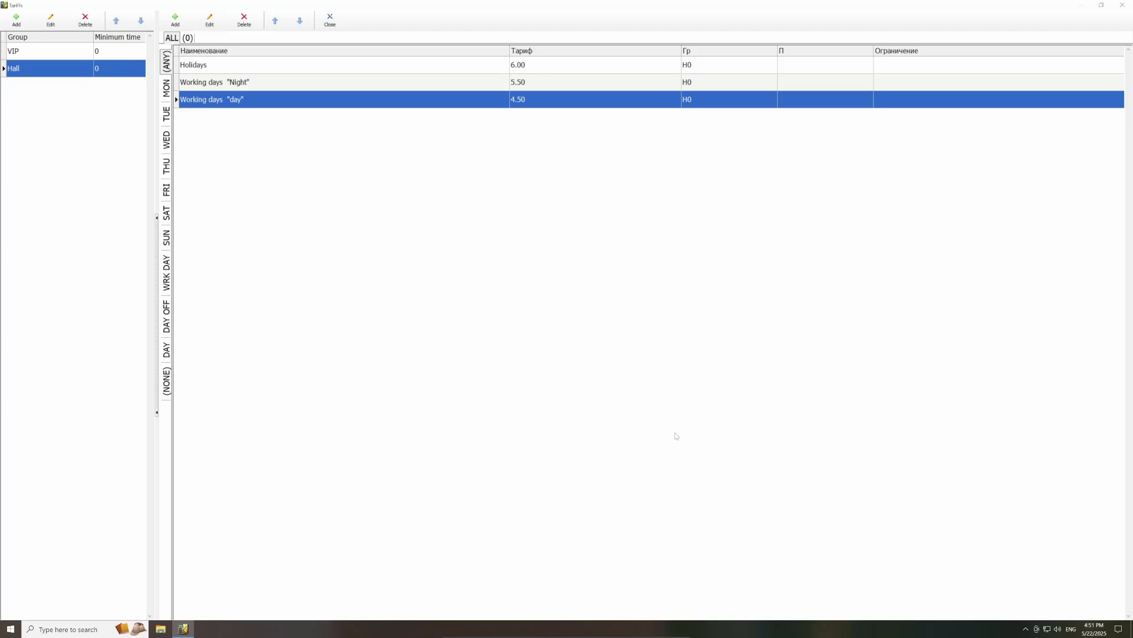
pyautogui.click(329, 21)
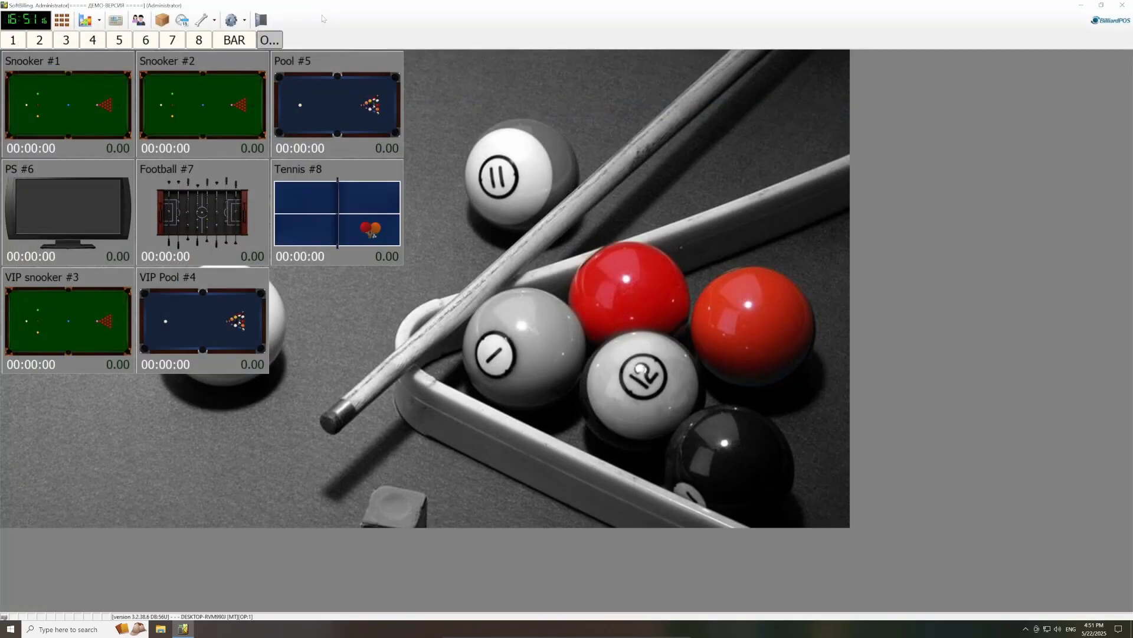
# Step: Create a 'Premium cue' service measured in pcs, price 2, with fixed pricing
pyautogui.click(241, 24)
pyautogui.click(265, 86)
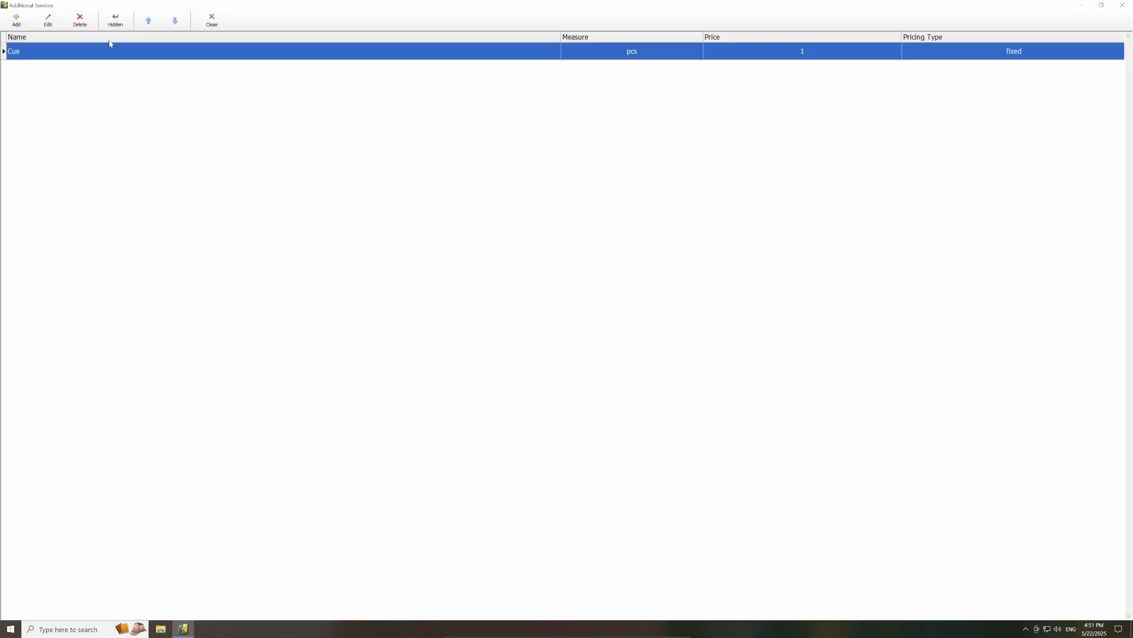
pyautogui.click(16, 21)
pyautogui.write('Premium cue')
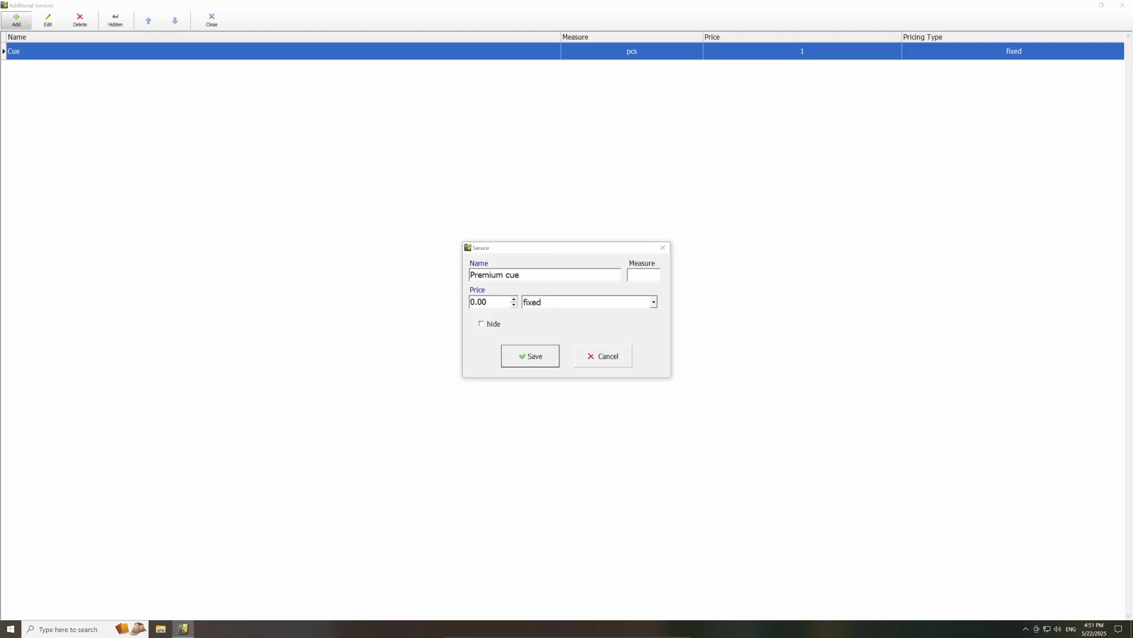
pyautogui.click(637, 274)
pyautogui.write('pcs')
pyautogui.press('Tab')
pyautogui.write('2')
pyautogui.click(566, 308)
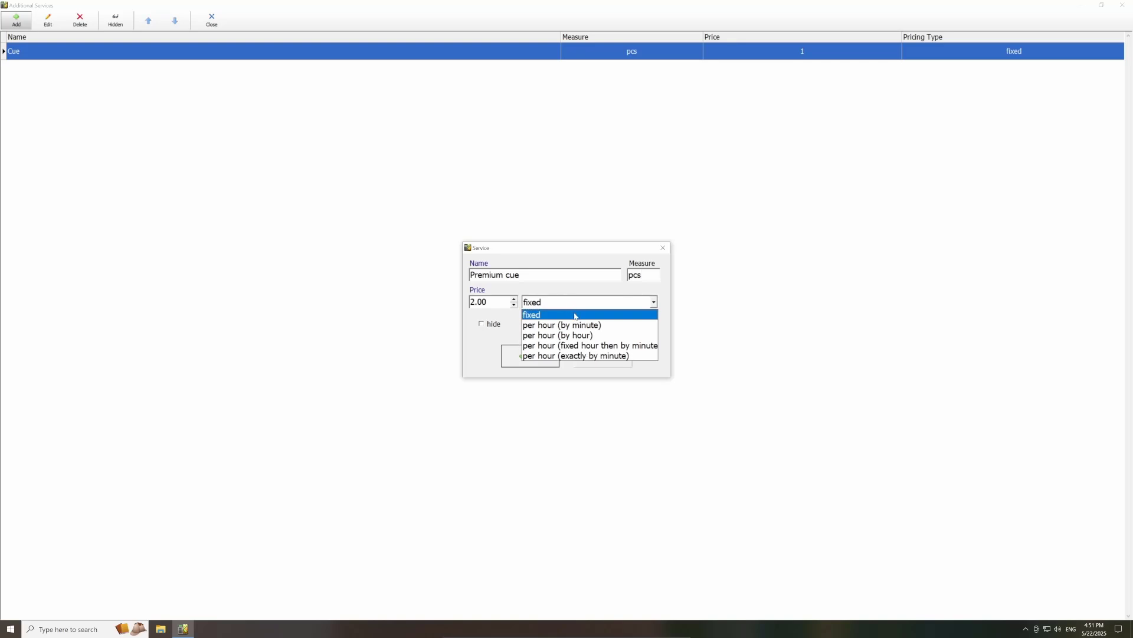
pyautogui.click(575, 315)
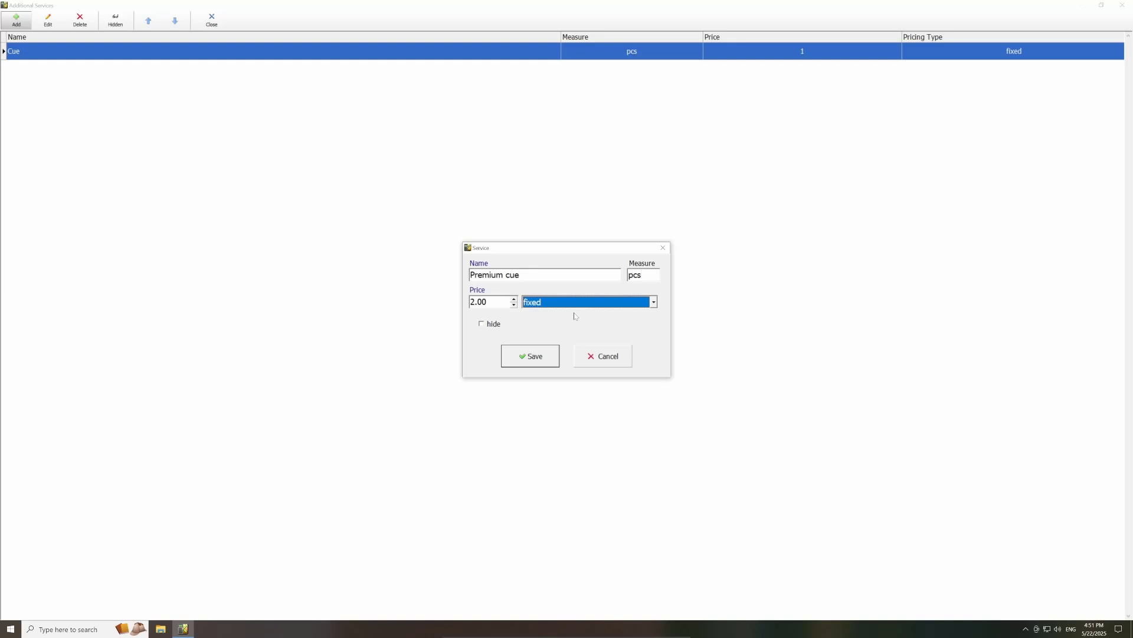
pyautogui.click(537, 361)
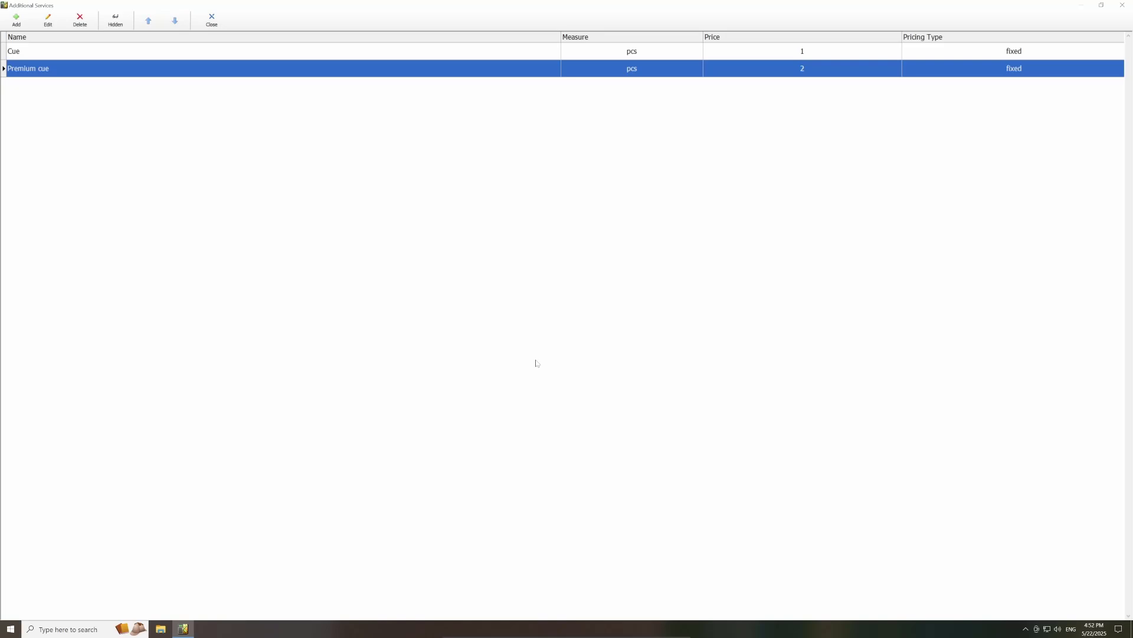
# Step: Create regular client 'Client test 3' with discount 20 and bar discount 10
pyautogui.click(212, 20)
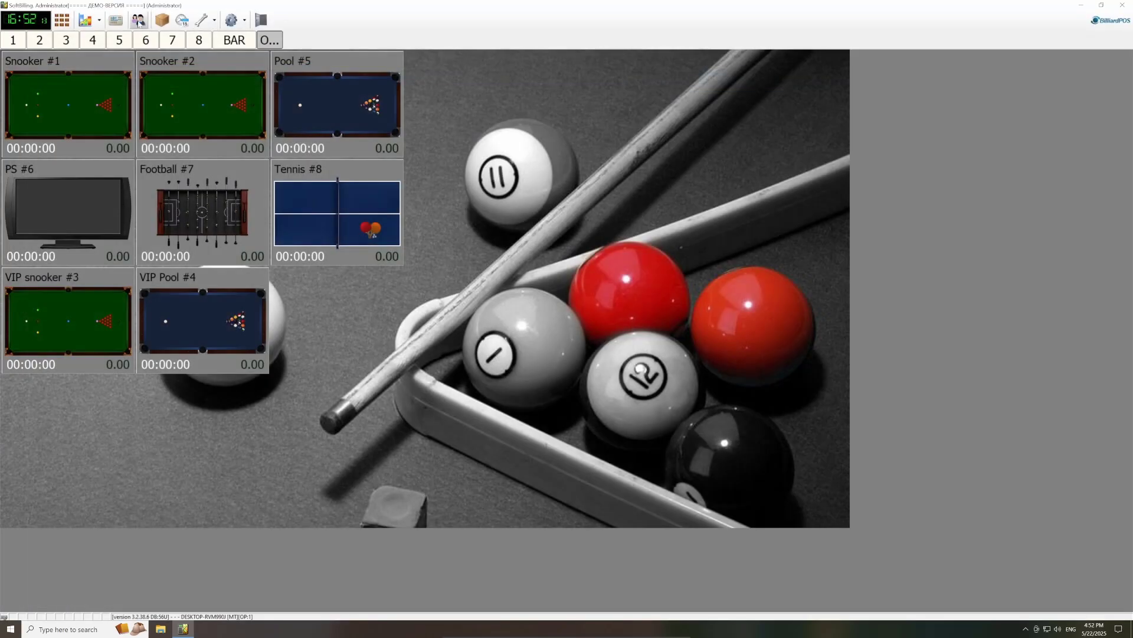
pyautogui.click(141, 22)
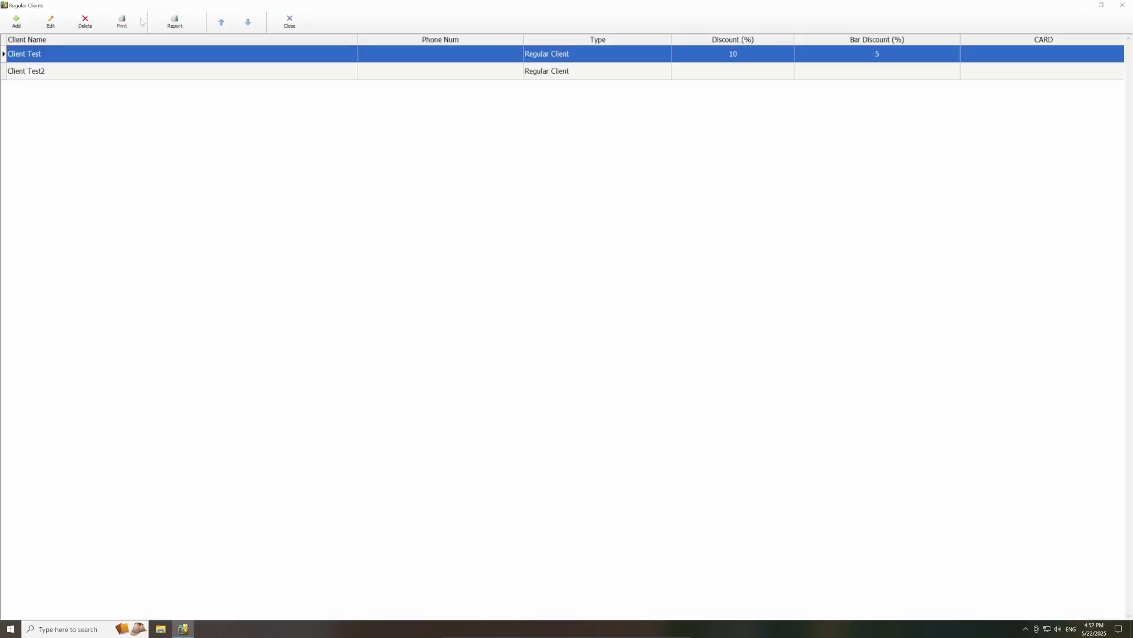
pyautogui.click(16, 22)
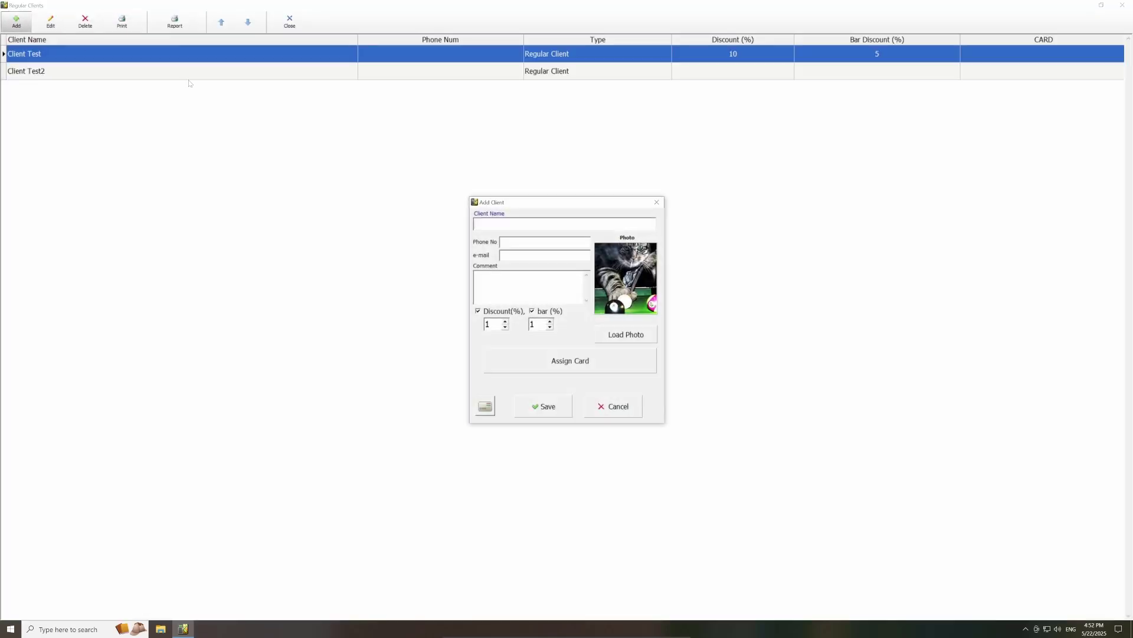
pyautogui.write('Client test 3')
pyautogui.doubleClick(496, 325)
pyautogui.write('20')
pyautogui.doubleClick(539, 325)
pyautogui.write('10')
pyautogui.click(558, 402)
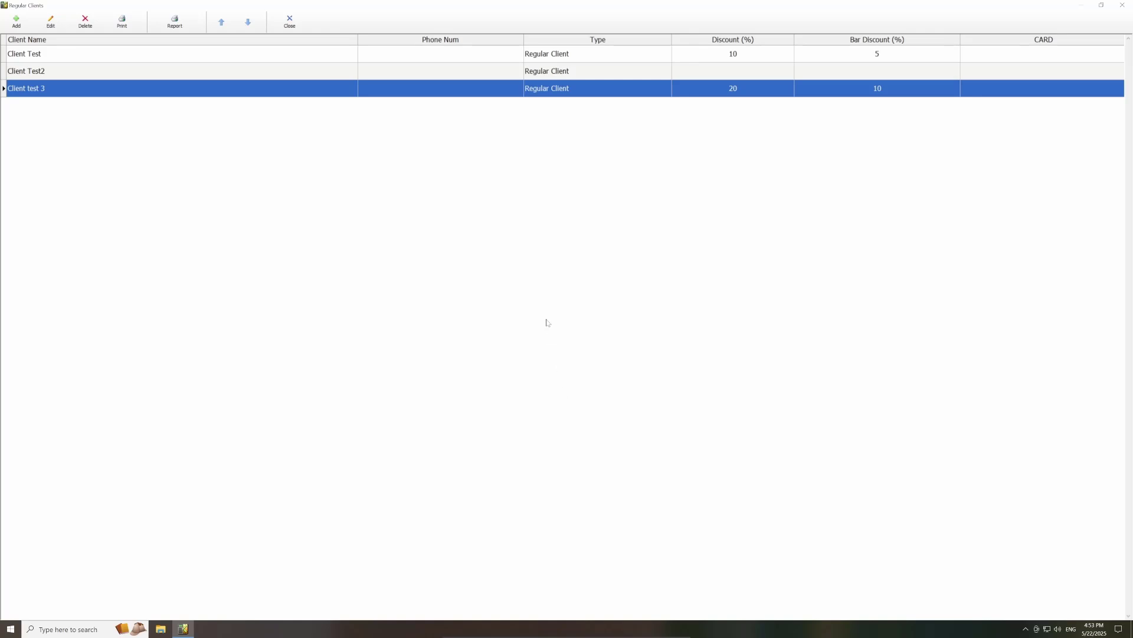
pyautogui.click(289, 22)
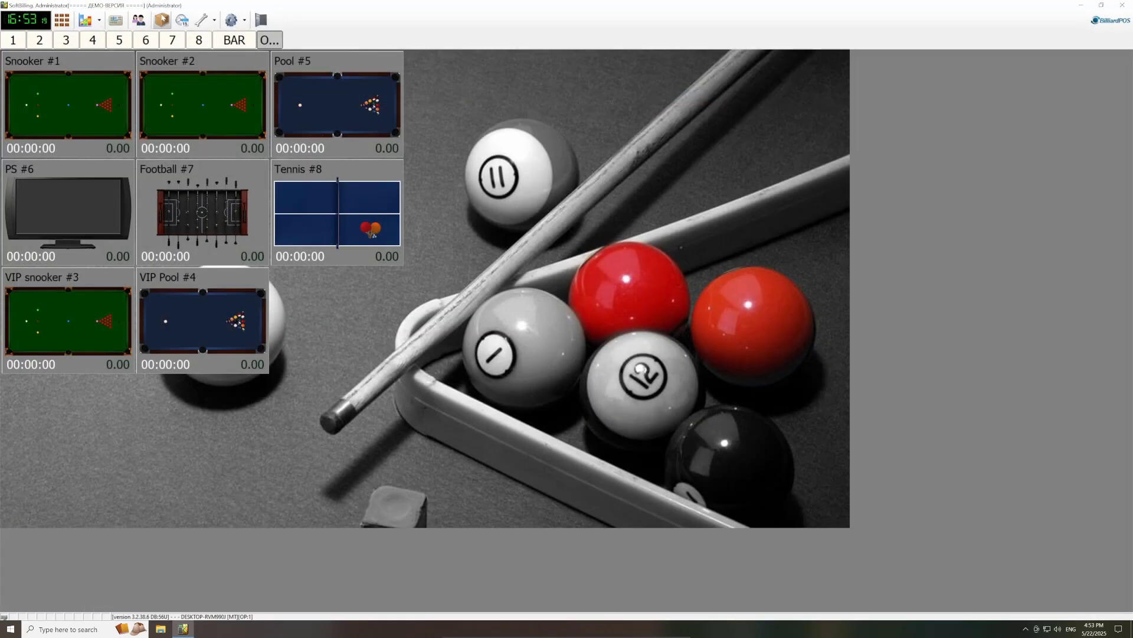
# Step: Open the Storage window to view drink stock levels for Coca Cola, Fanta and Pepsi
pyautogui.click(161, 20)
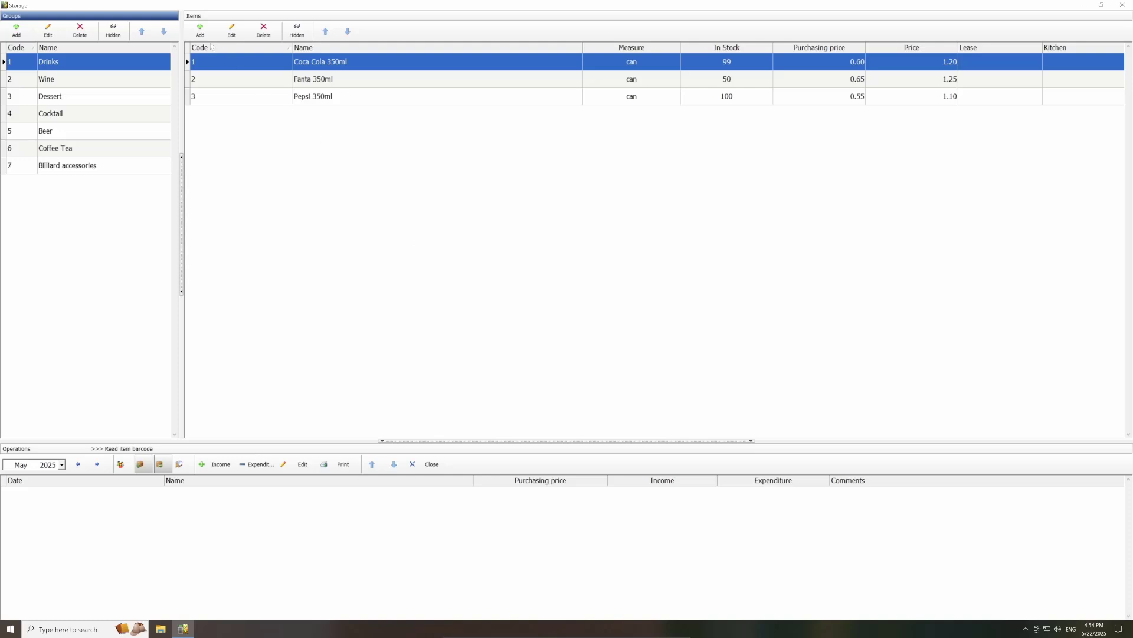
# Step: Add the drink item 'Coca-cola 500ml.', sold by the can, priced at 2.10, and save it
pyautogui.click(200, 30)
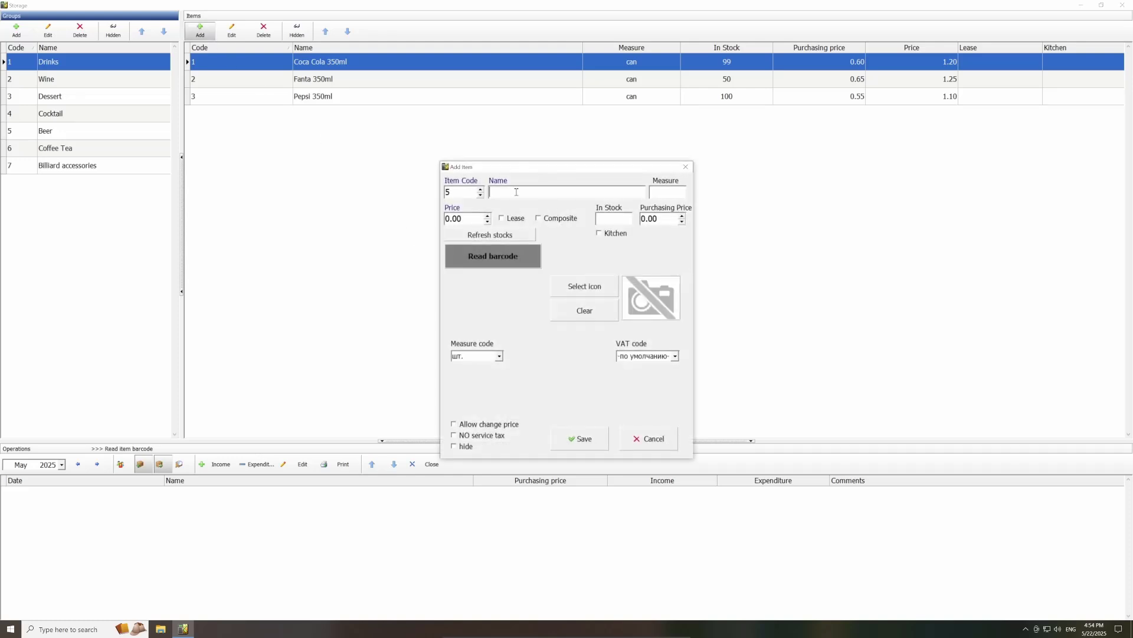
pyautogui.write('Coc')
pyautogui.write('a')
pyautogui.write('-cola 5')
pyautogui.write('00')
pyautogui.write('ml.')
pyautogui.write('can')
pyautogui.moveTo(449, 219); pyautogui.dragTo(438, 219)
pyautogui.write('2.1')
pyautogui.click(575, 438)
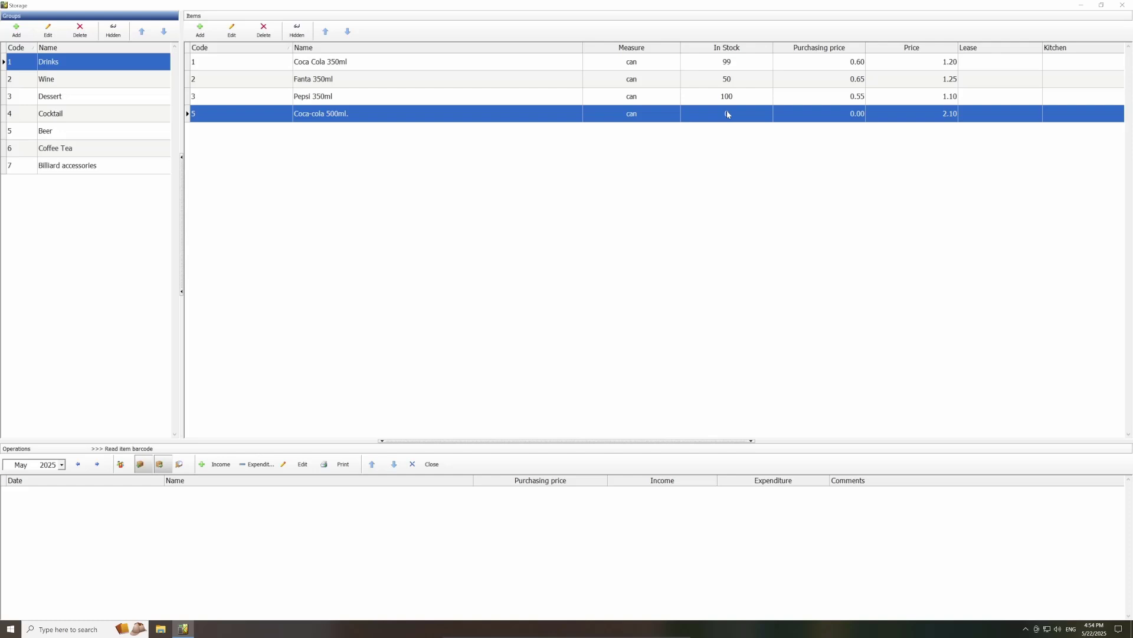
# Step: Record an incoming delivery of 10 Coca-cola 500ml. cans at a purchasing price of 1.20
pyautogui.click(213, 465)
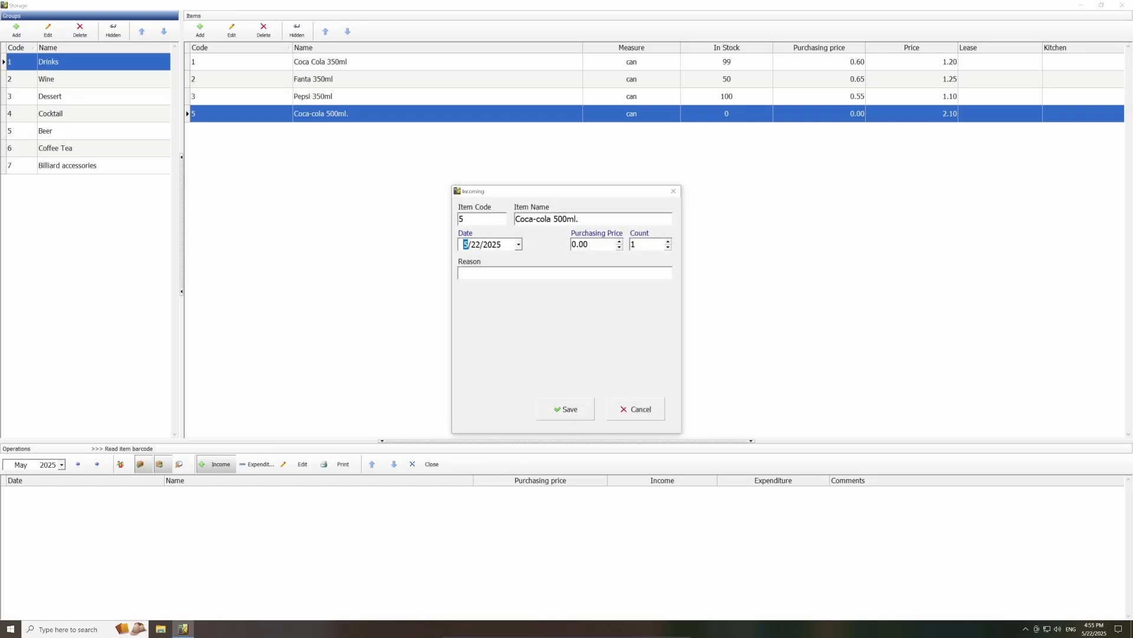
pyautogui.moveTo(577, 245); pyautogui.dragTo(584, 243)
pyautogui.write('1.20')
pyautogui.click(641, 245)
pyautogui.write('0')
pyautogui.click(585, 407)
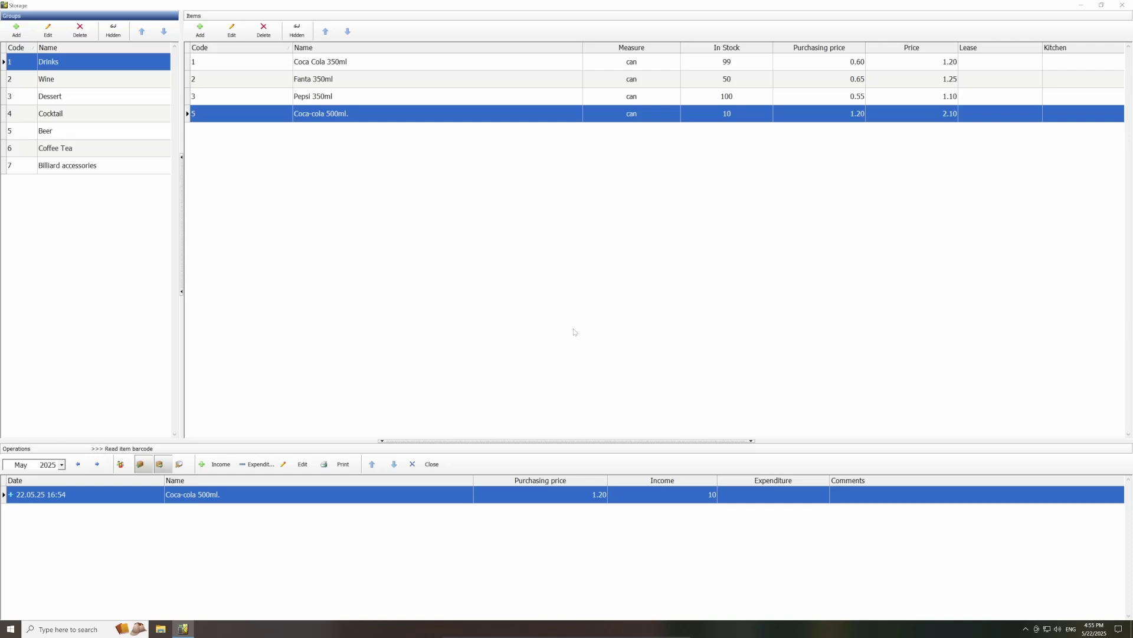
# Step: Mark Tennis #8 as not in use, with pause and cleaning off, keeping it in Hall
pyautogui.click(431, 465)
pyautogui.click(232, 20)
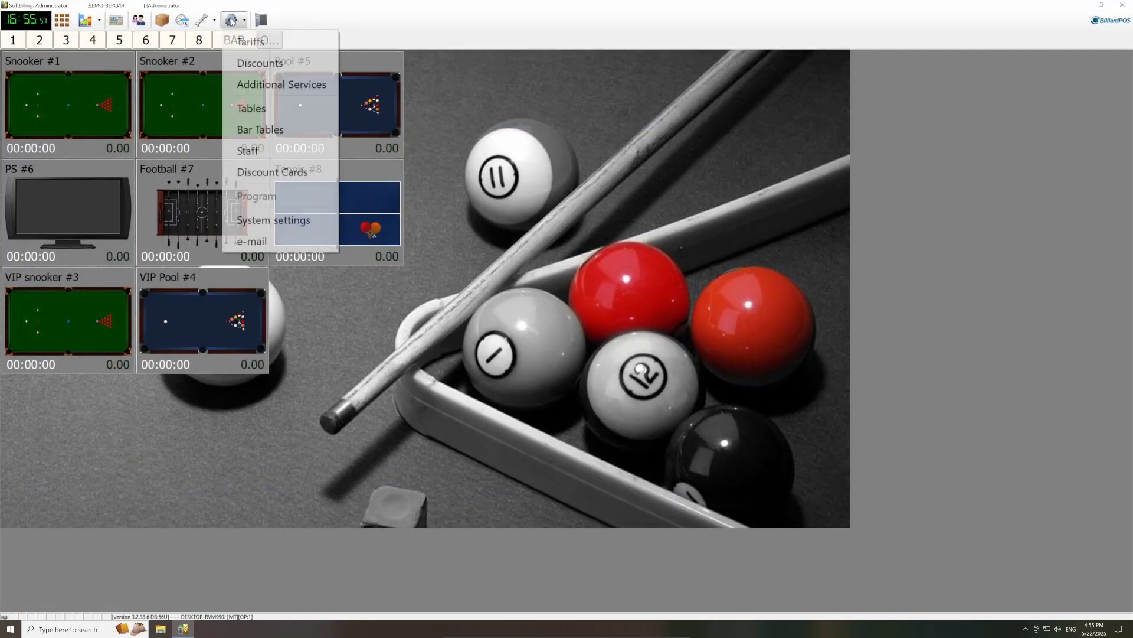
pyautogui.click(252, 109)
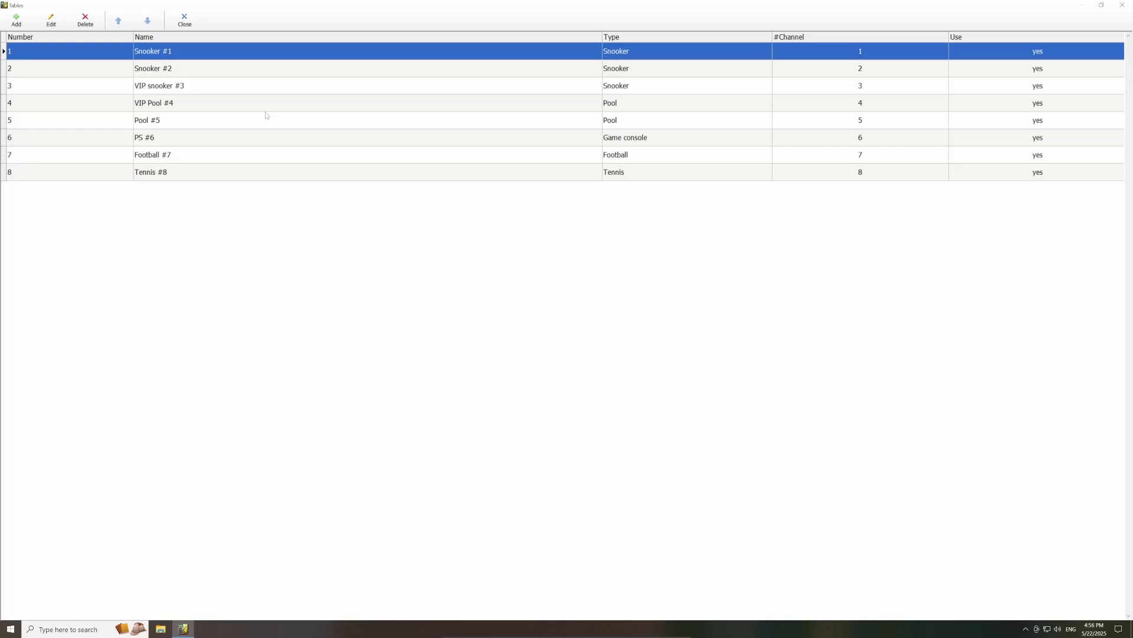
pyautogui.click(152, 179)
pyautogui.click(52, 21)
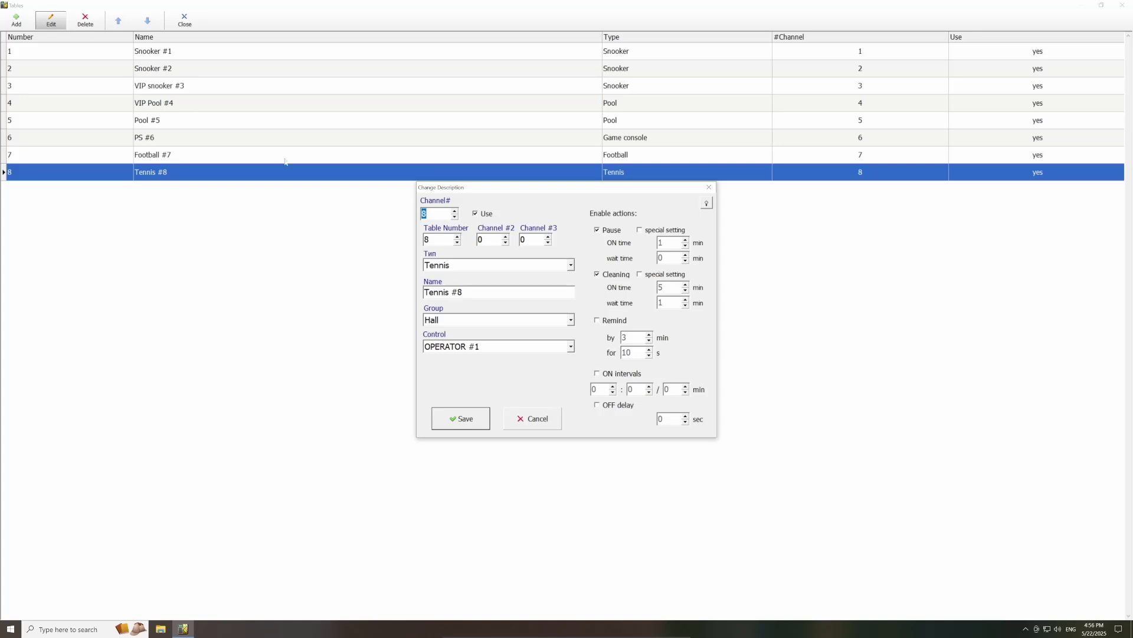
pyautogui.click(487, 213)
pyautogui.click(608, 231)
pyautogui.click(614, 275)
pyautogui.click(570, 319)
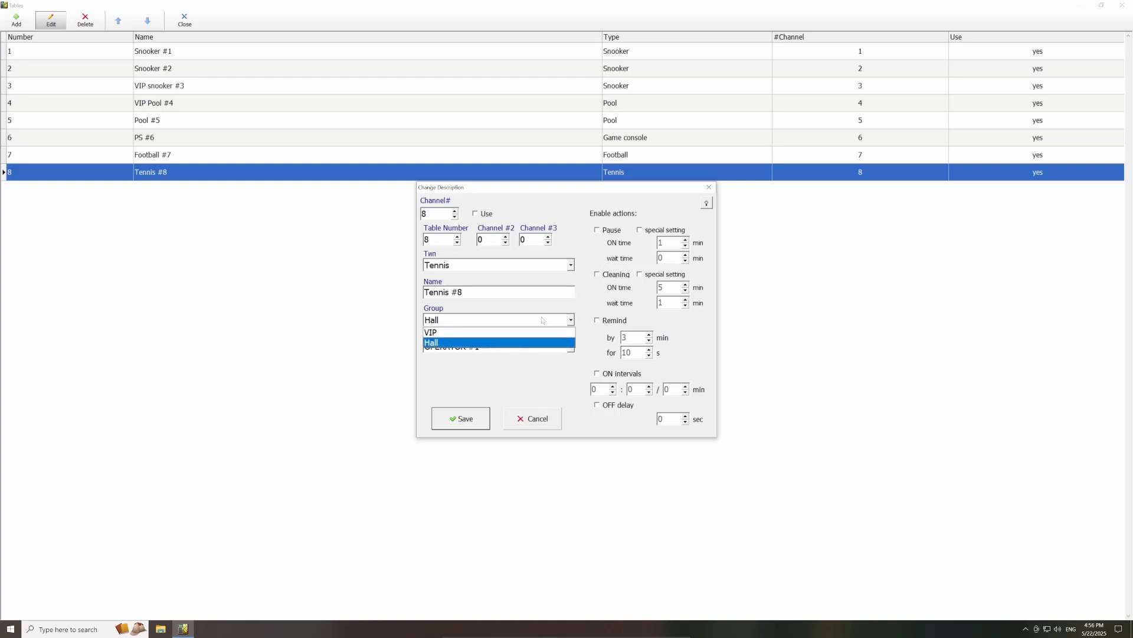
pyautogui.click(553, 324)
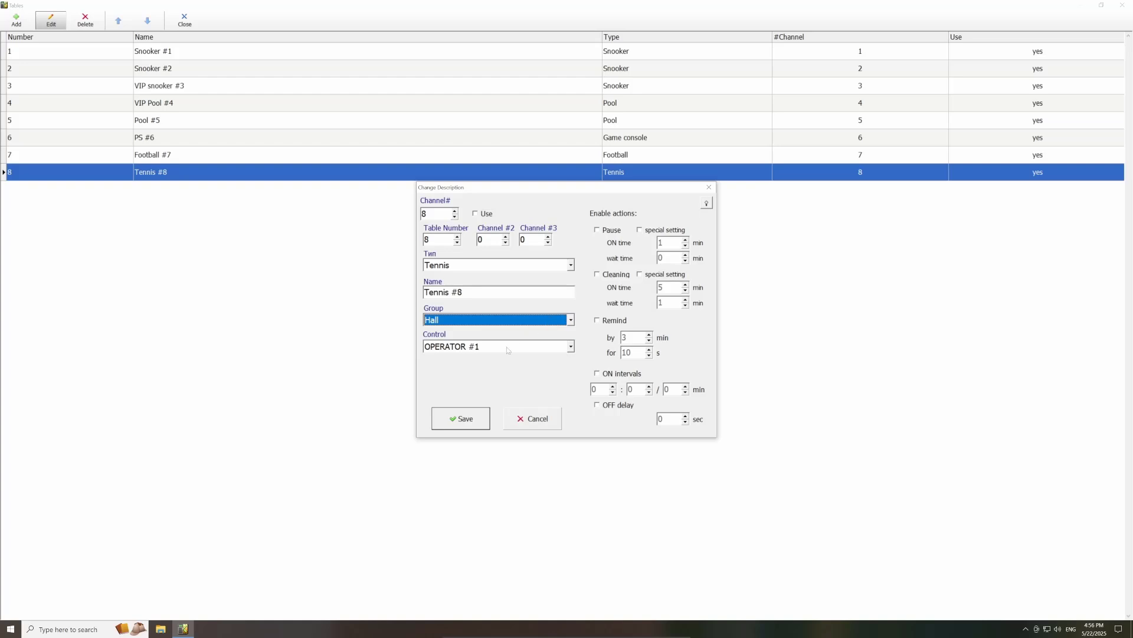
pyautogui.click(477, 420)
# Step: Move Snooker #1 into the VIP group, save it, and close the tables list
pyautogui.click(202, 58)
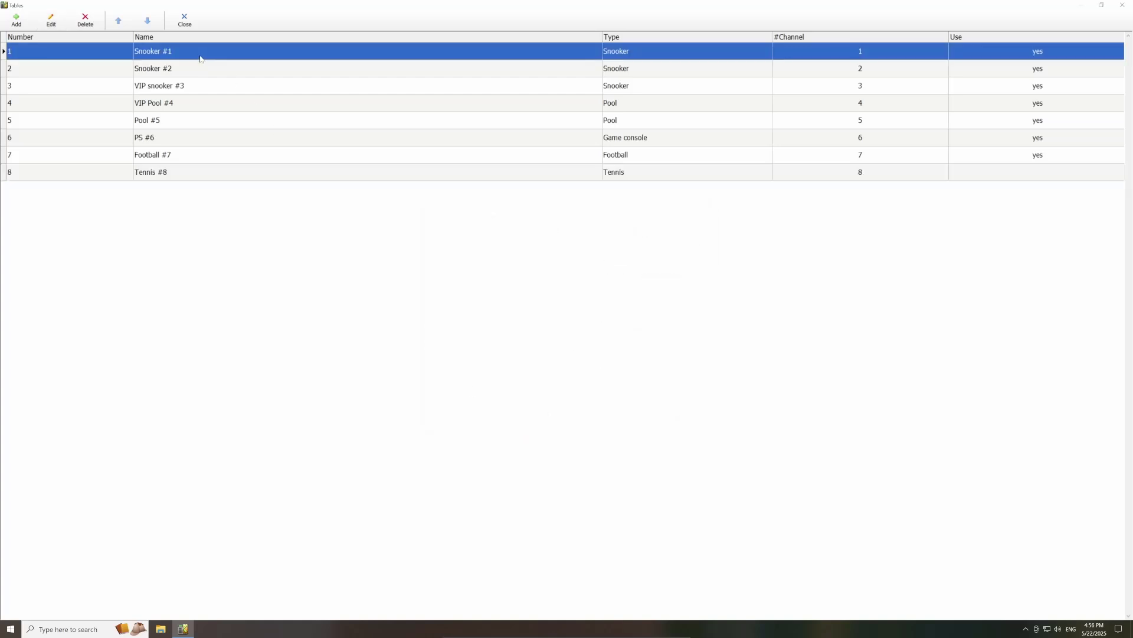
pyautogui.click(63, 25)
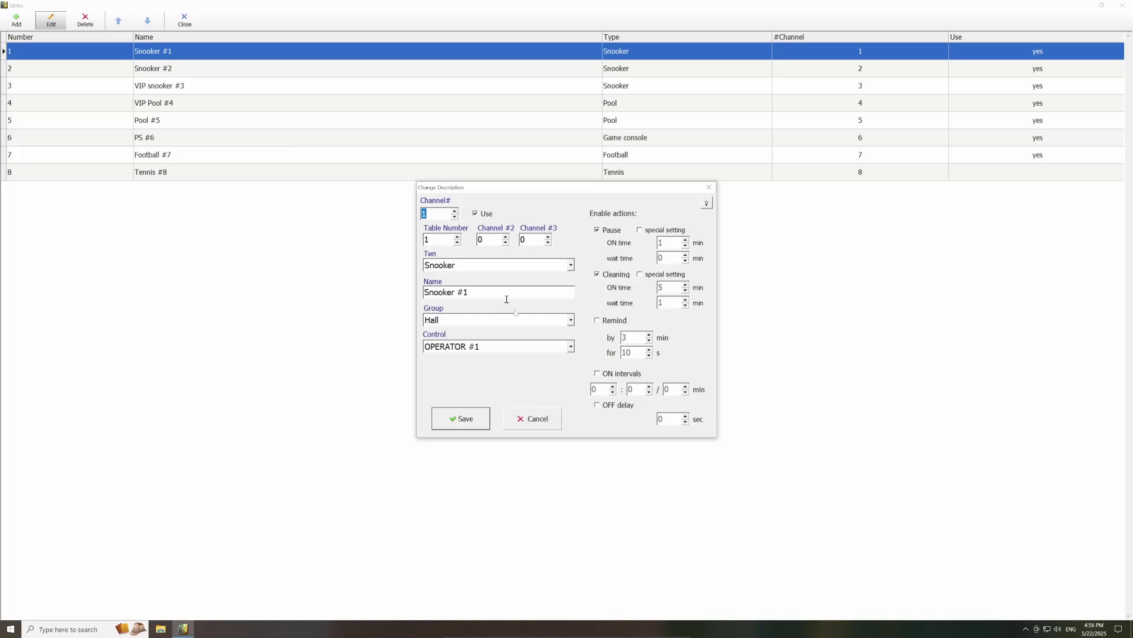
pyautogui.click(538, 322)
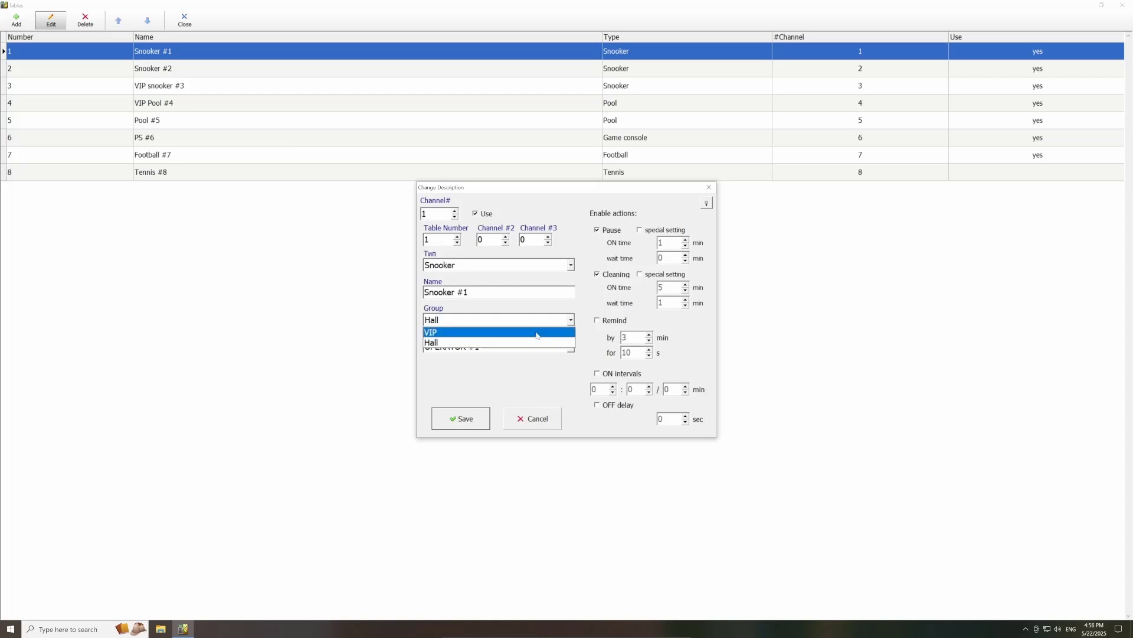
pyautogui.click(536, 334)
pyautogui.click(473, 418)
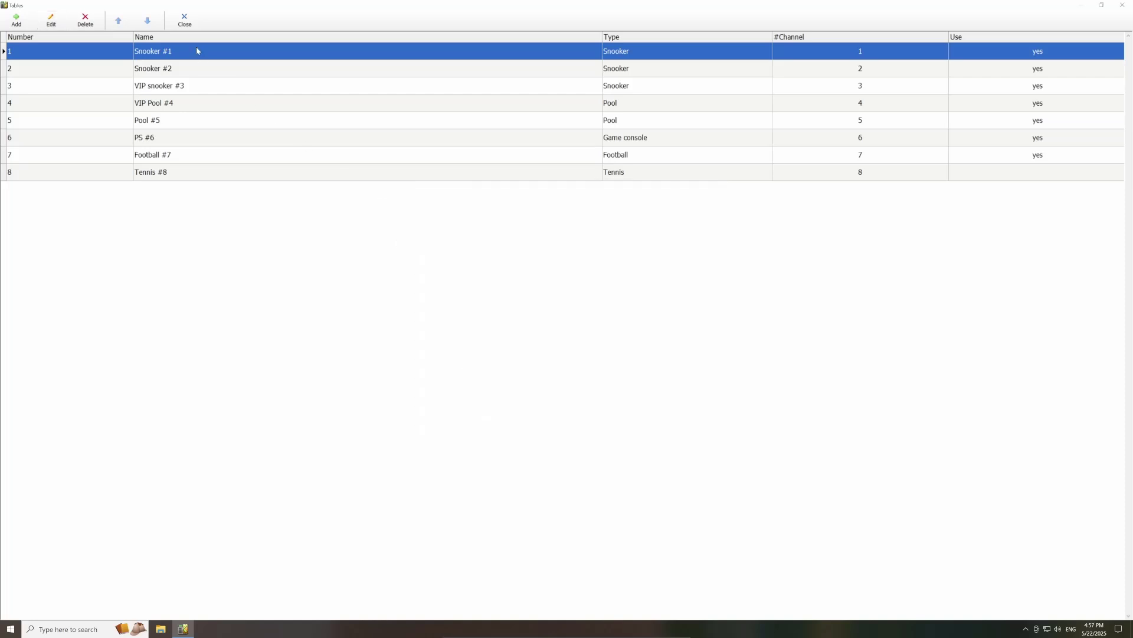
pyautogui.click(185, 21)
# Step: Create staff member 'Test' of type Marker with a password, then close the Staff list
pyautogui.click(240, 25)
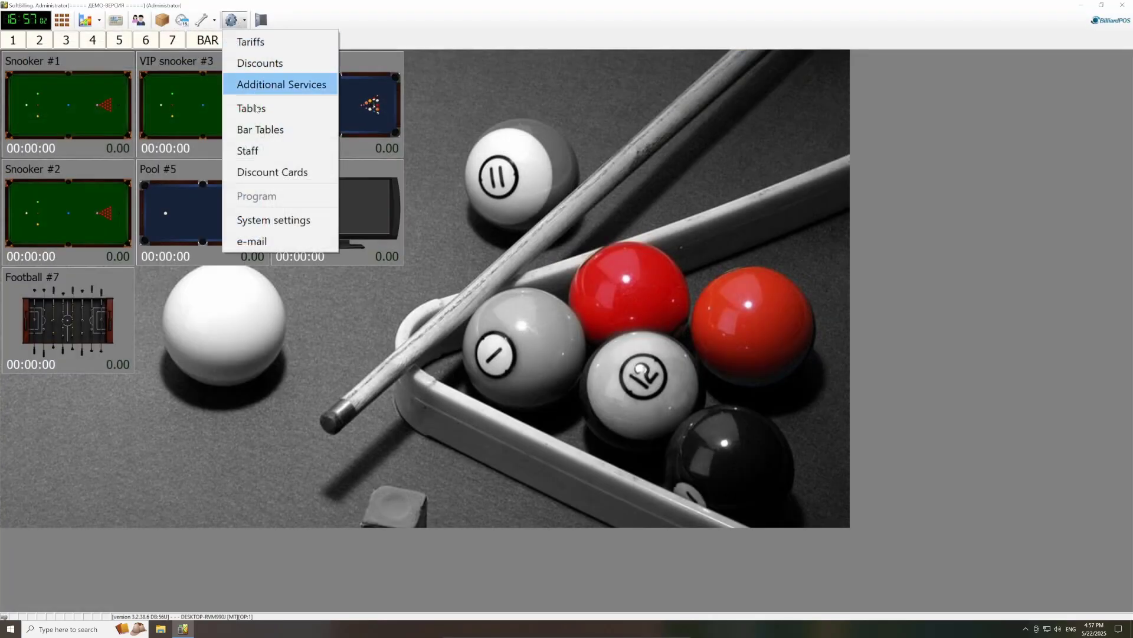
pyautogui.click(265, 151)
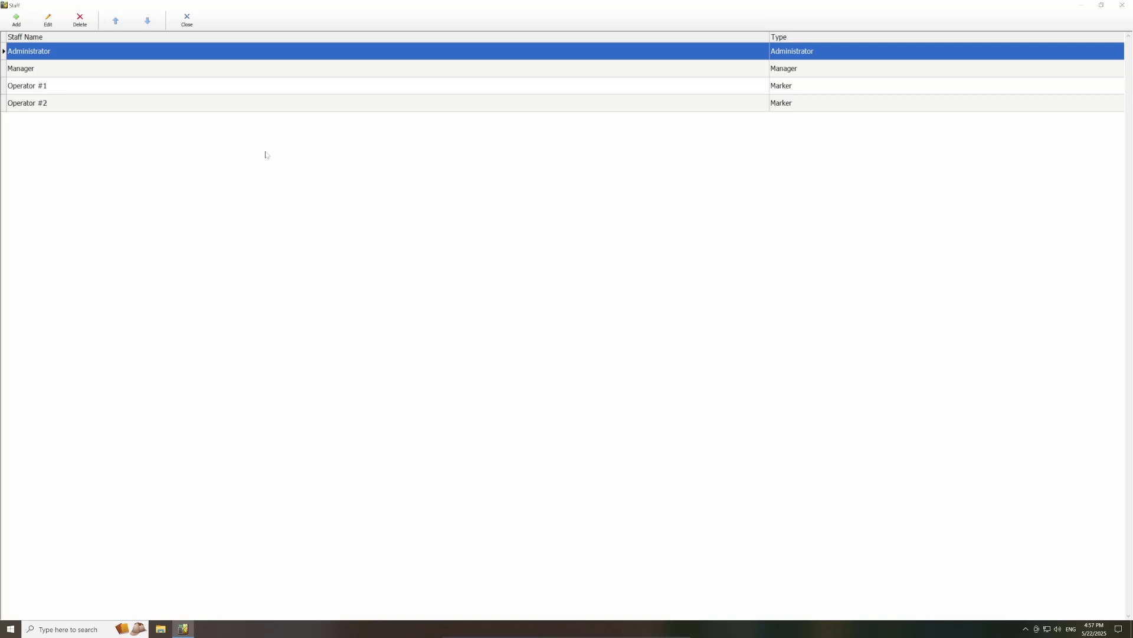
pyautogui.click(16, 20)
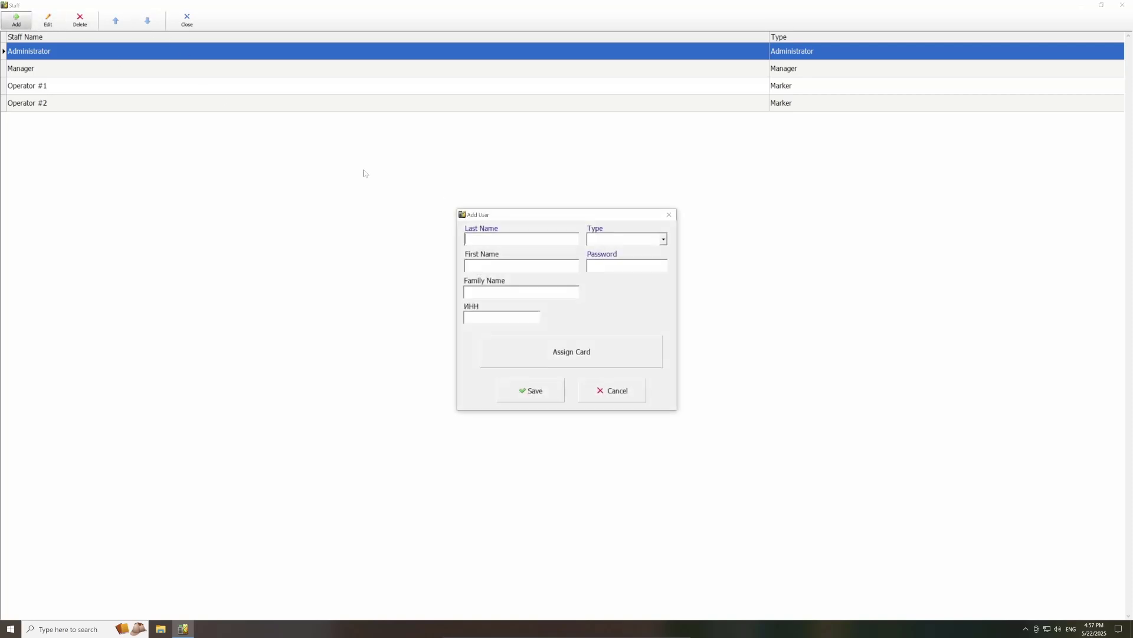
pyautogui.write('Test')
pyautogui.click(602, 266)
pyautogui.write('****')
pyautogui.click(663, 239)
pyautogui.click(653, 260)
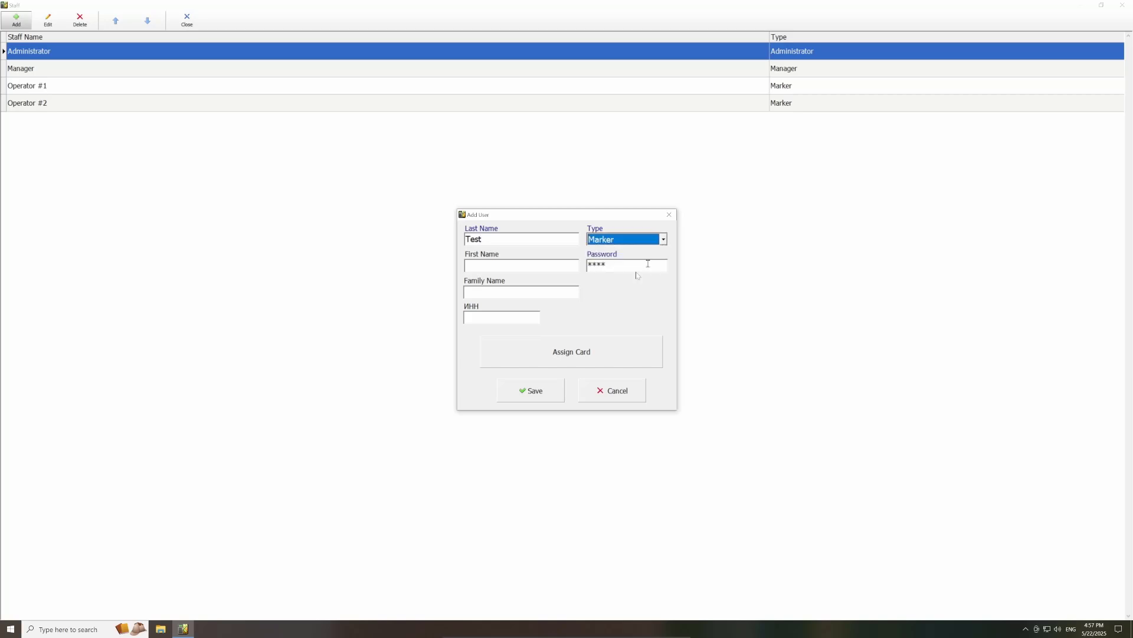
pyautogui.click(539, 388)
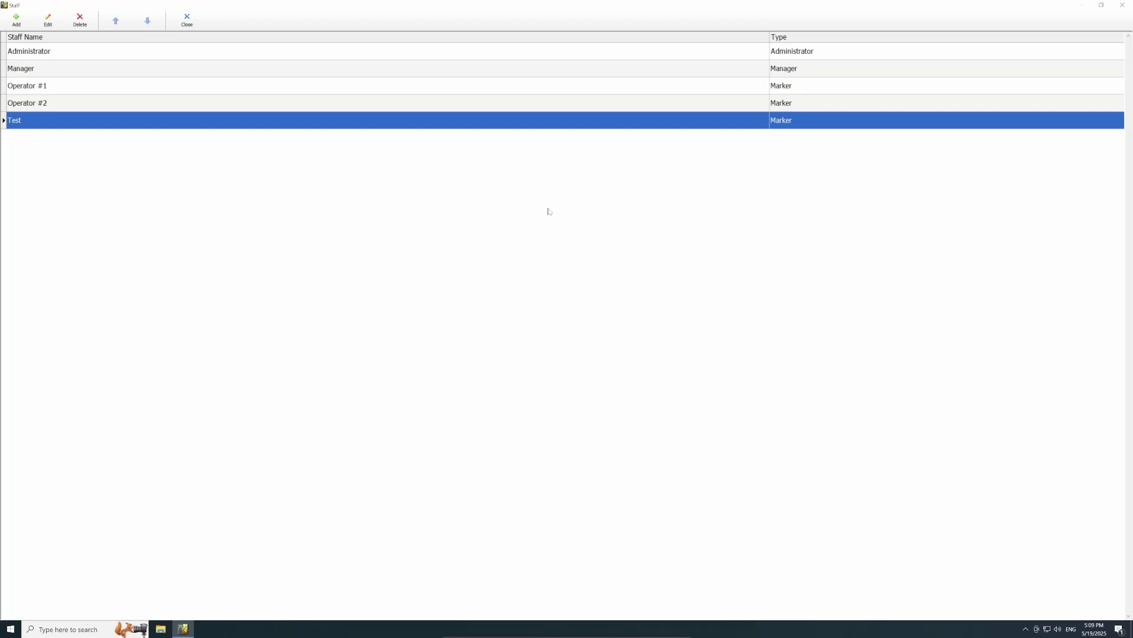
pyautogui.click(187, 20)
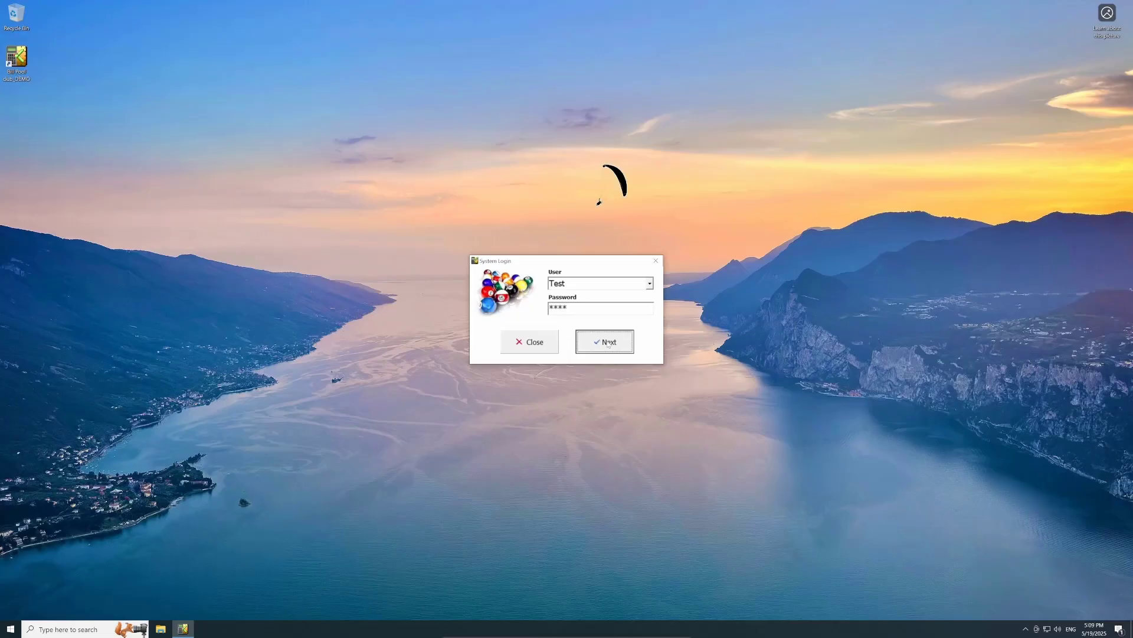
# Step: Confirm the System Login as Test to reach the seven-table Overview
pyautogui.click(608, 343)
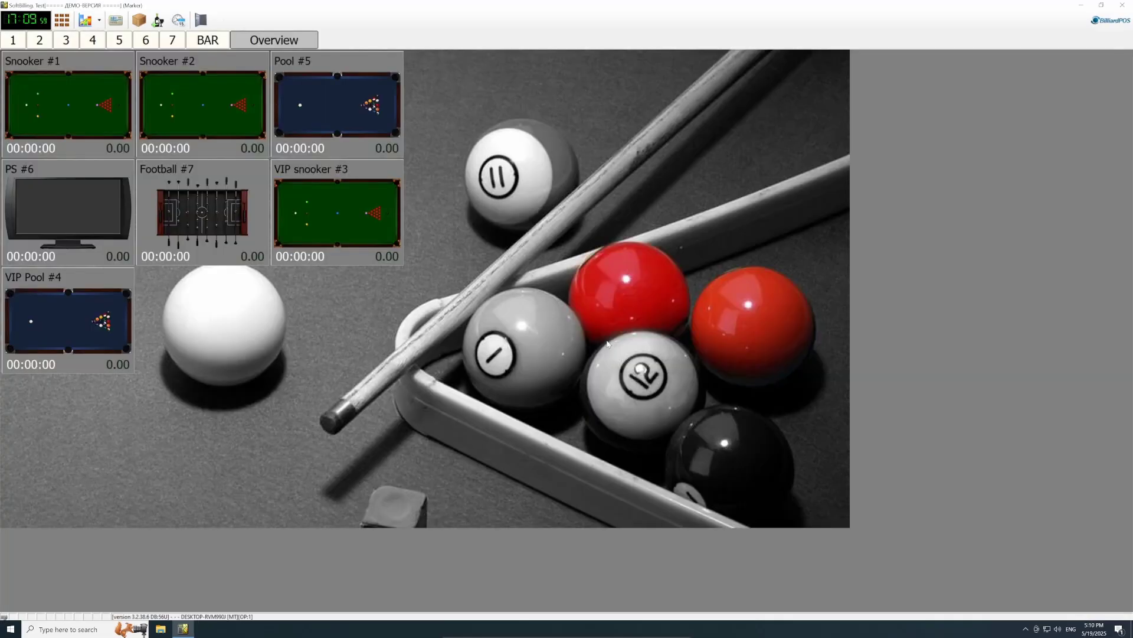